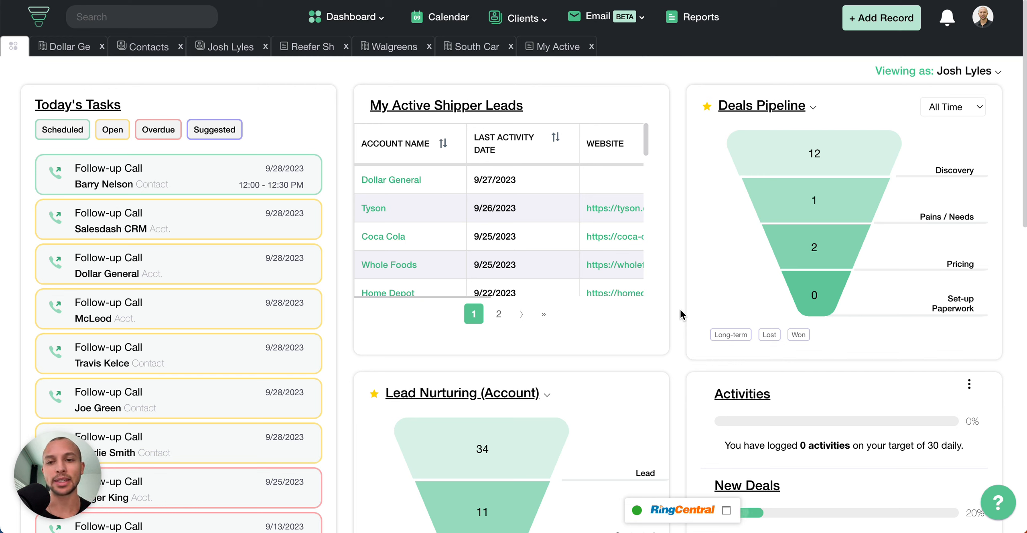
Search for Walgreens and open its account record.
left_click(148, 13)
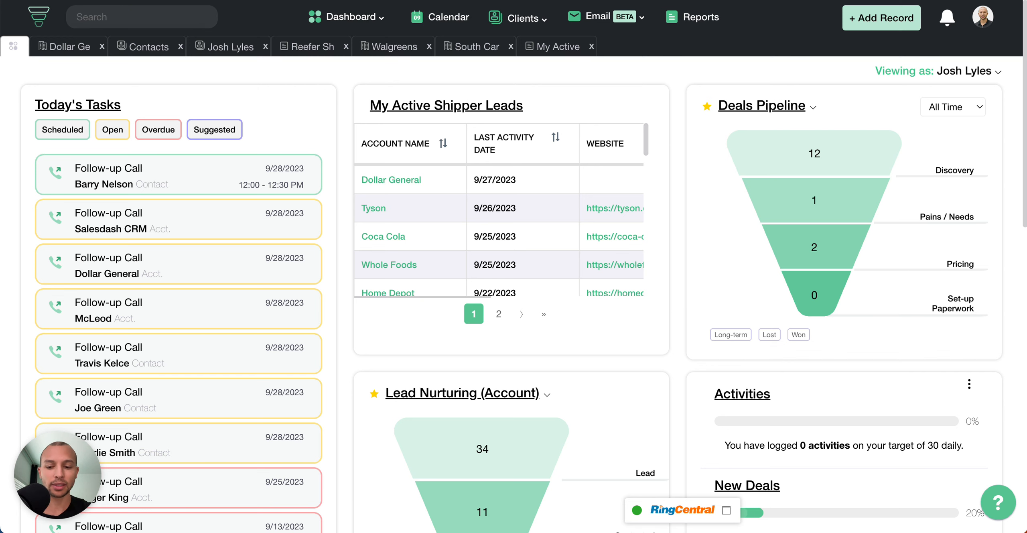
type("walgree")
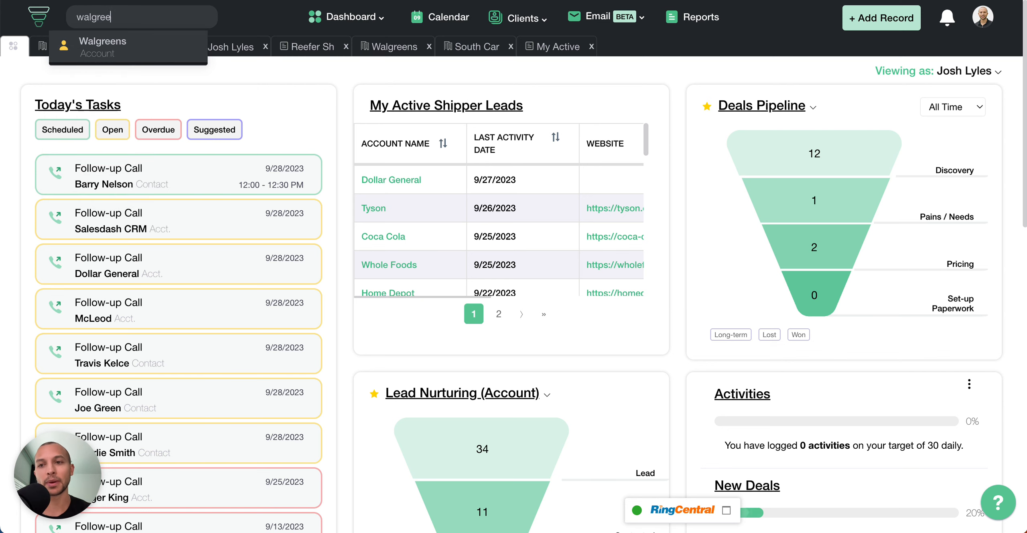
left_click(133, 52)
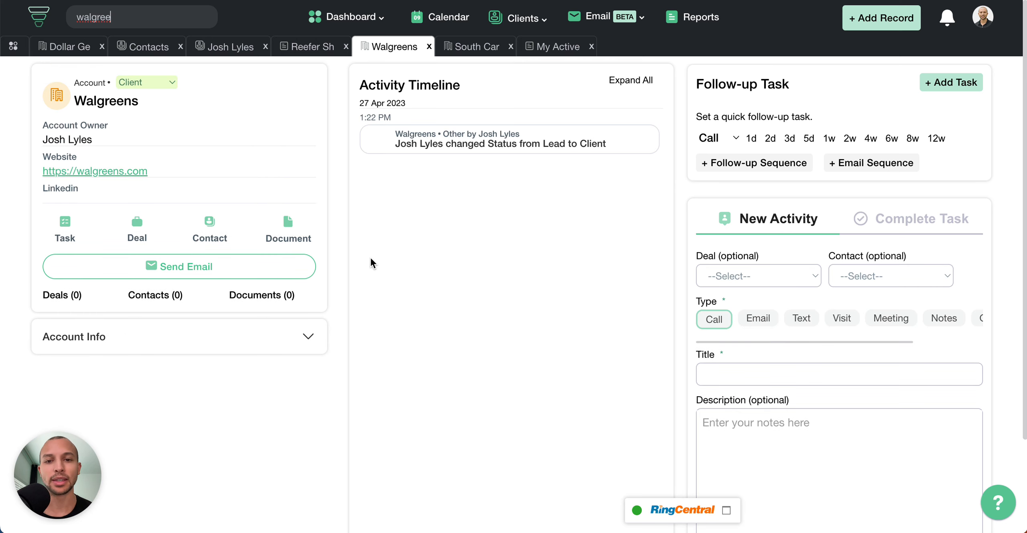
Search for Amazon, open the Amazon account and look over its details and activity timeline.
left_click(145, 18)
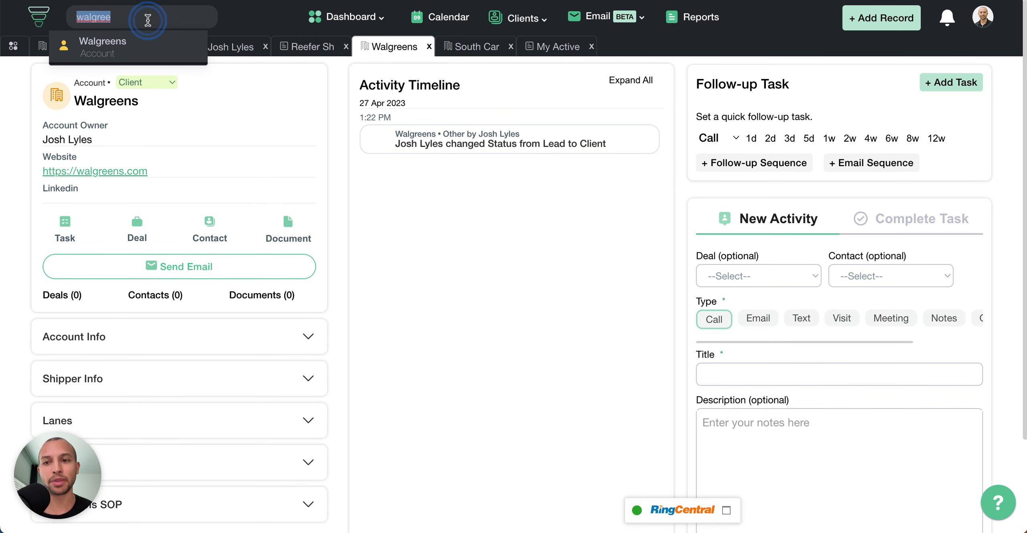
type("amaz")
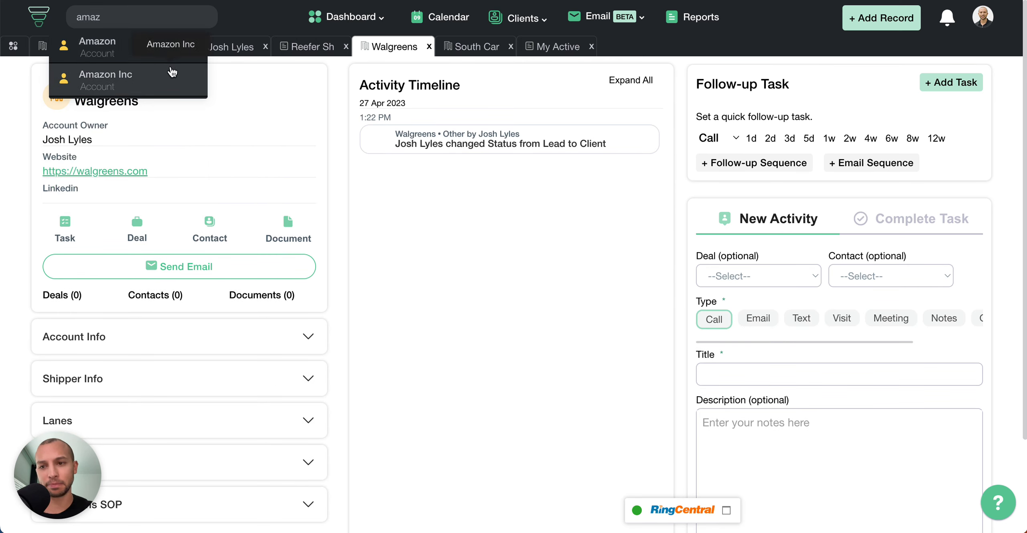
left_click(156, 44)
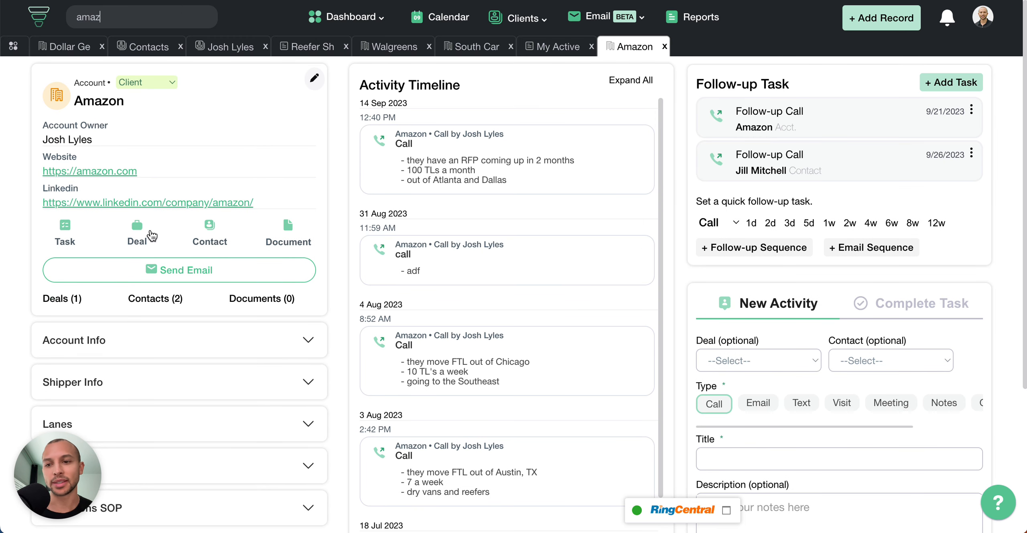
scroll(574, 222, "down", 3)
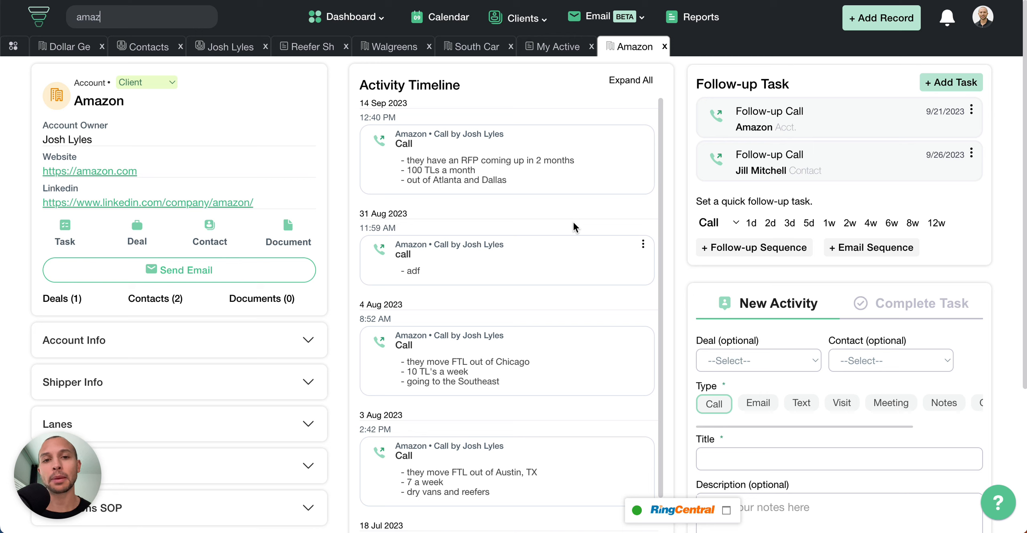
Clear the search text and go to the Sales Rep Dashboard.
key("BackSpace")
key("BackSpace")
key("BackSpace")
key("BackSpace")
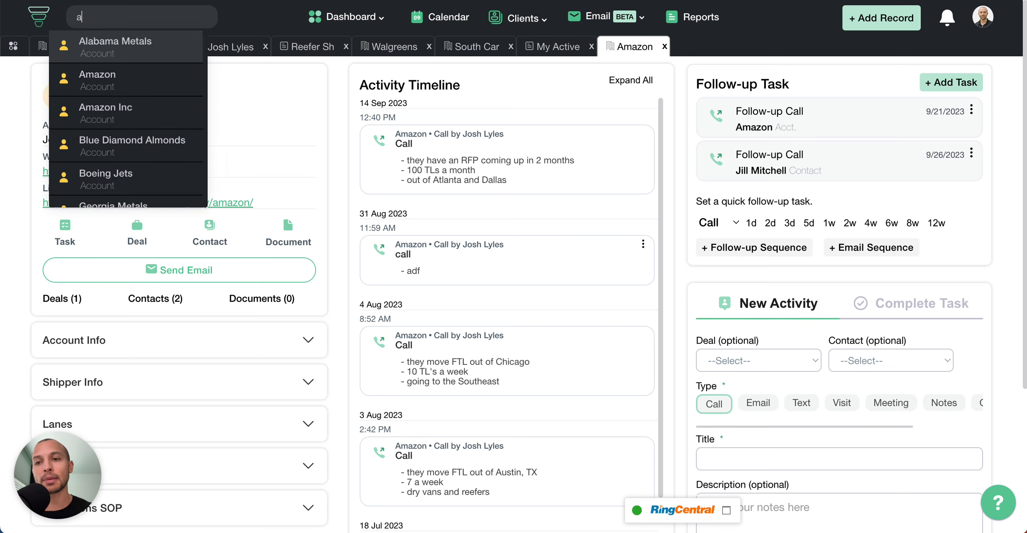
left_click(351, 17)
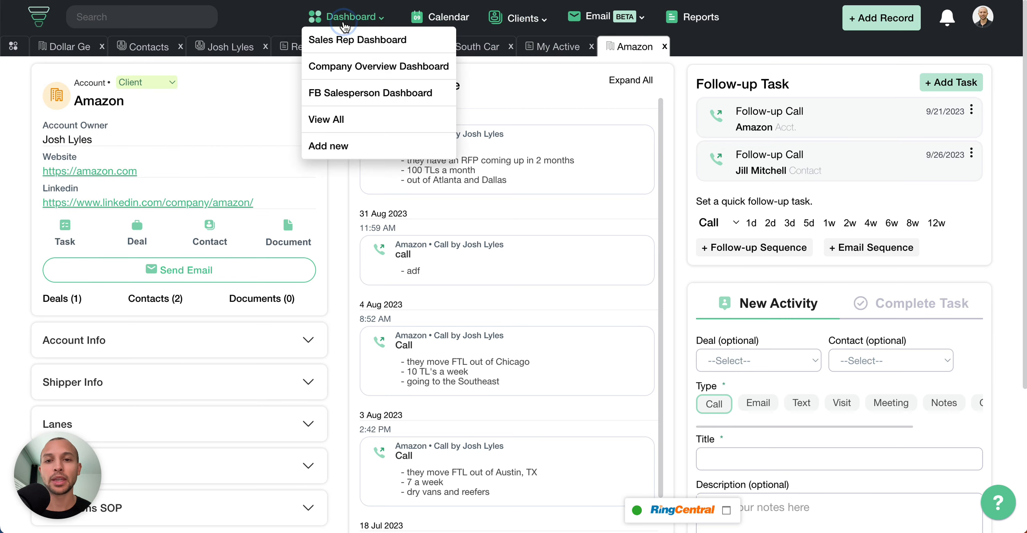
left_click(349, 38)
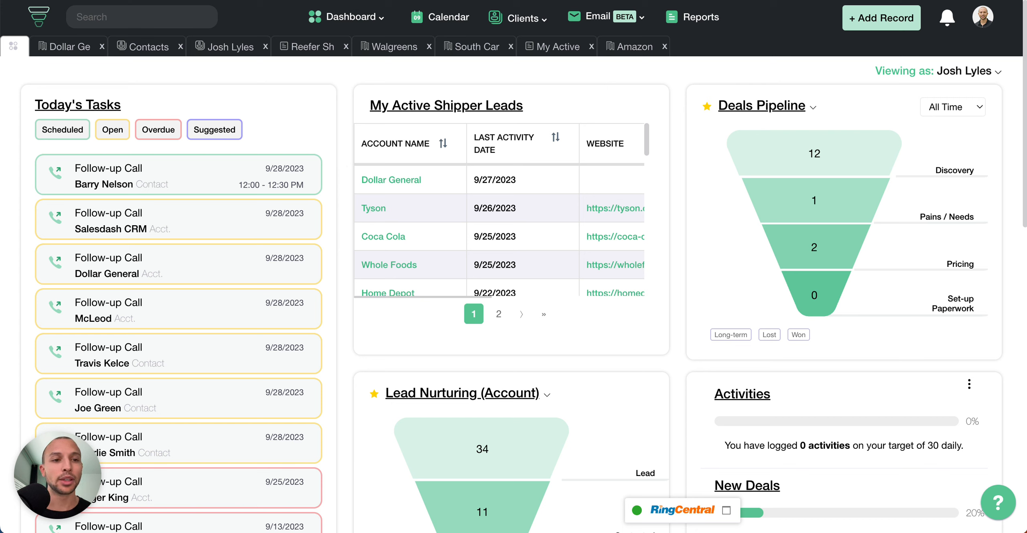
Open the Integrations page to view the available email, Zapier, Calendly and RingCentral connections.
left_click(984, 21)
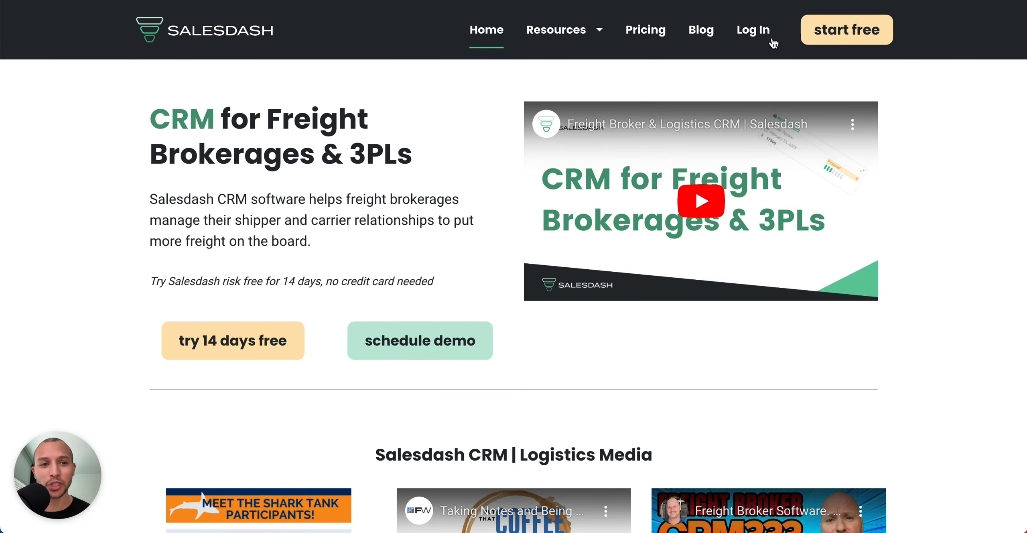
left_click(846, 38)
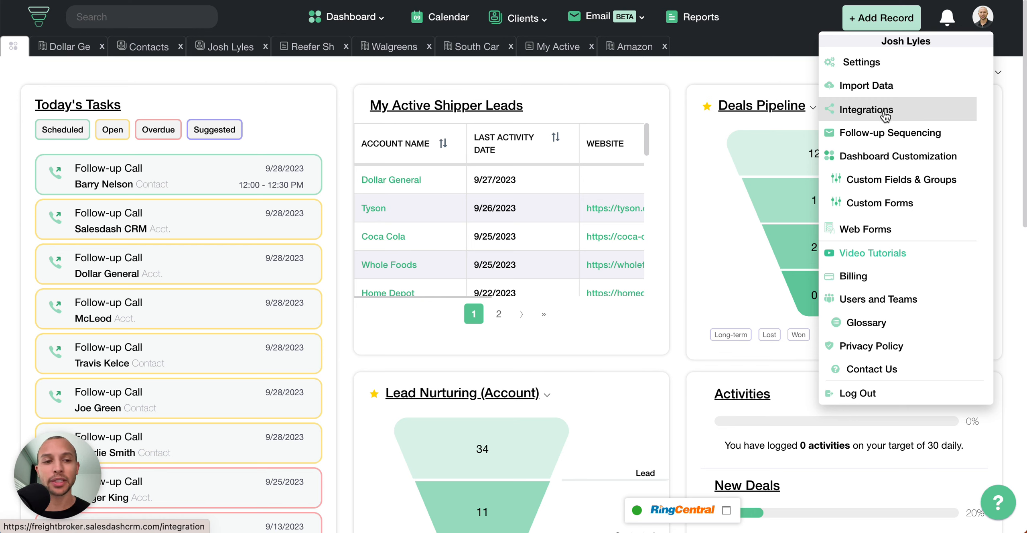
left_click(867, 110)
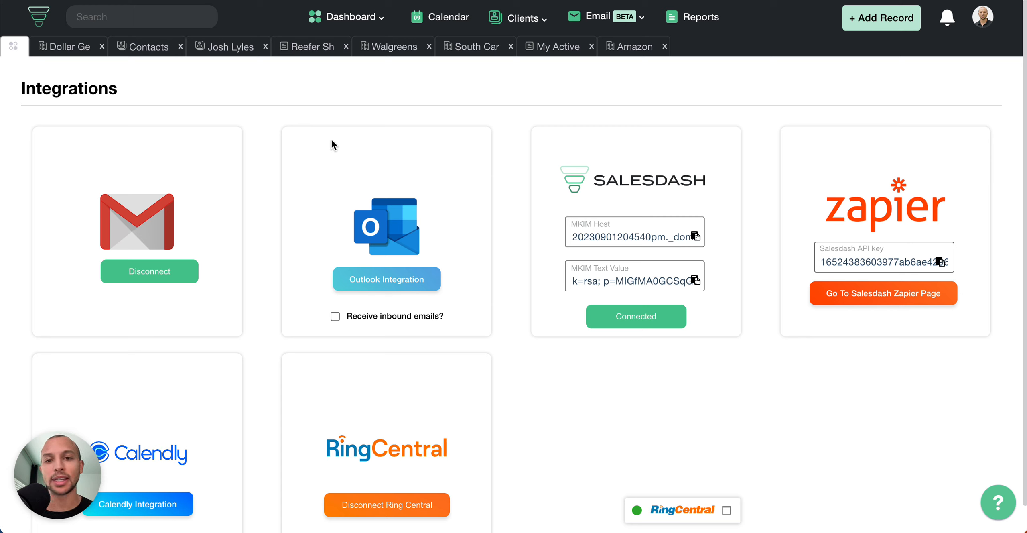
Open a blank contact form, examine its detail and work address fields, and close it without saving.
left_click(192, 17)
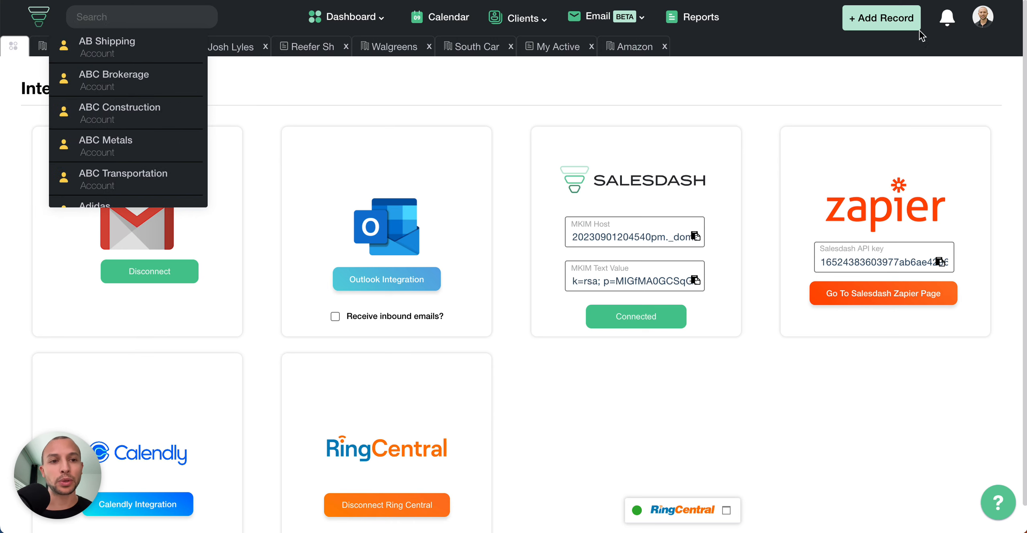
left_click(899, 20)
left_click(882, 76)
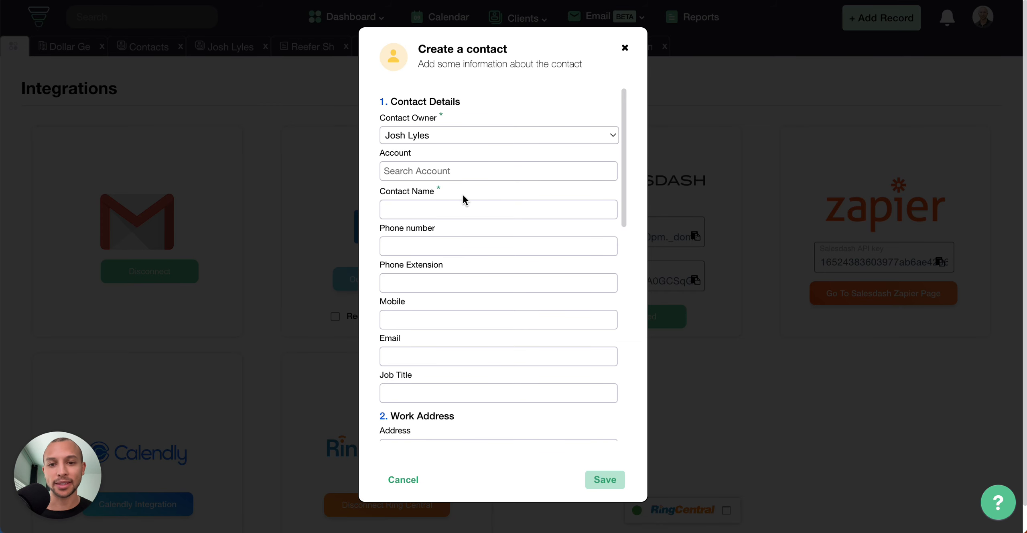
left_click(624, 47)
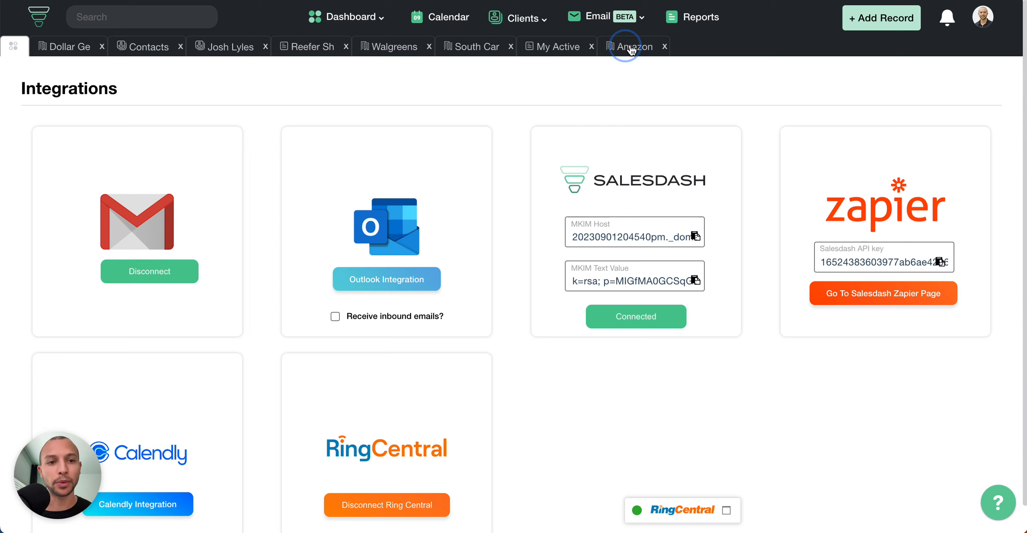
left_click(874, 25)
left_click(212, 79)
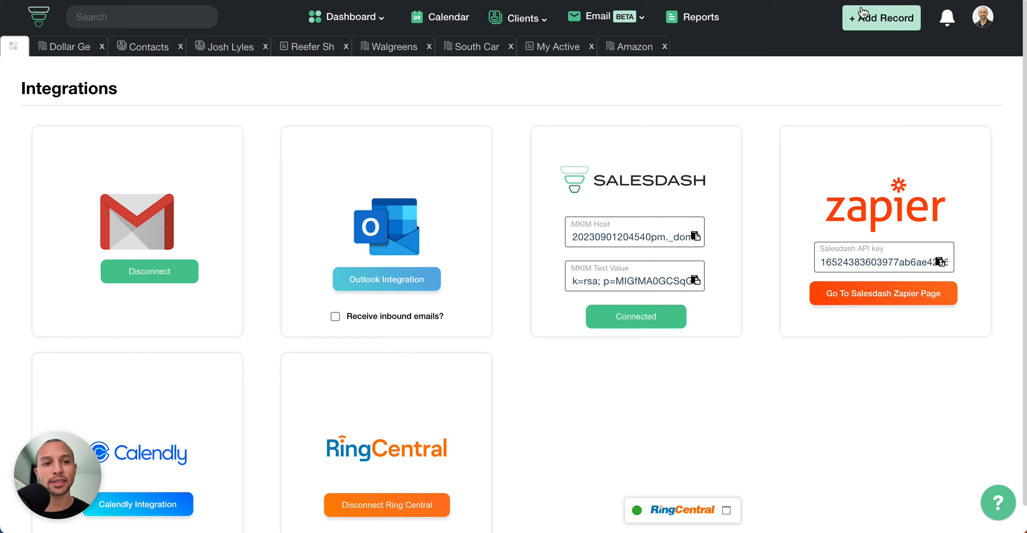
left_click(878, 17)
left_click(875, 79)
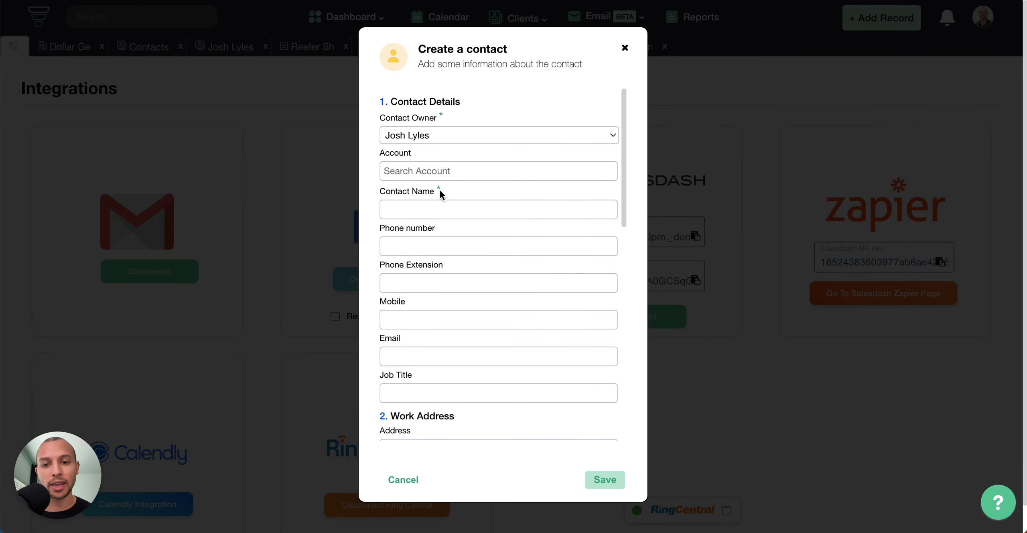
scroll(442, 193, "down", 2)
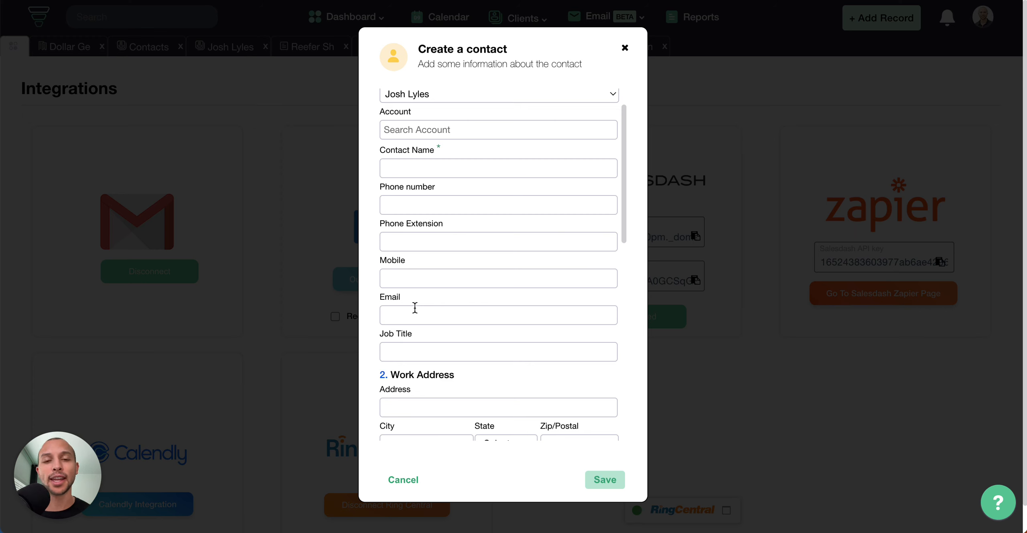
left_click(625, 48)
Search for the contact by name, open the record and start composing an email to them.
left_click(177, 18)
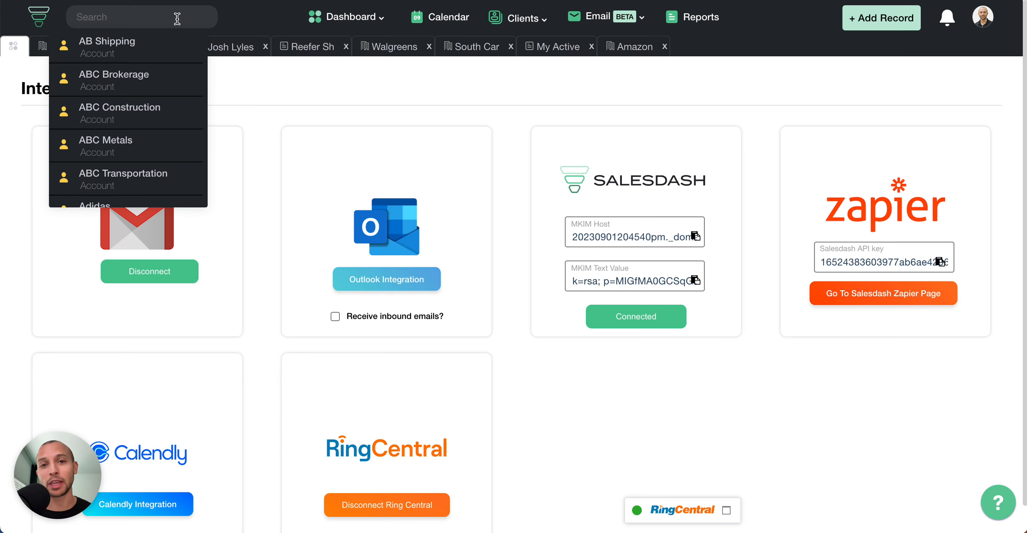
type("josh ly")
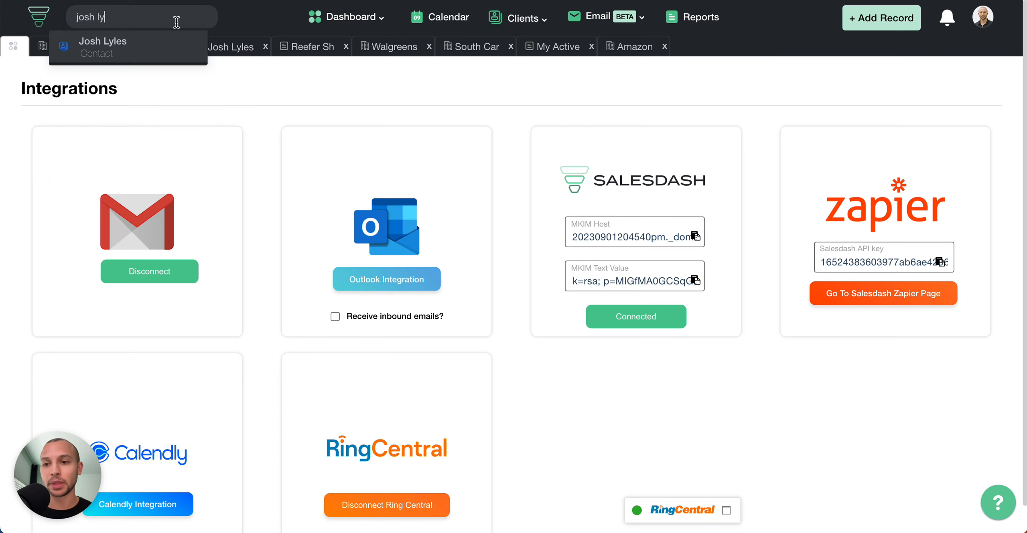
left_click(181, 45)
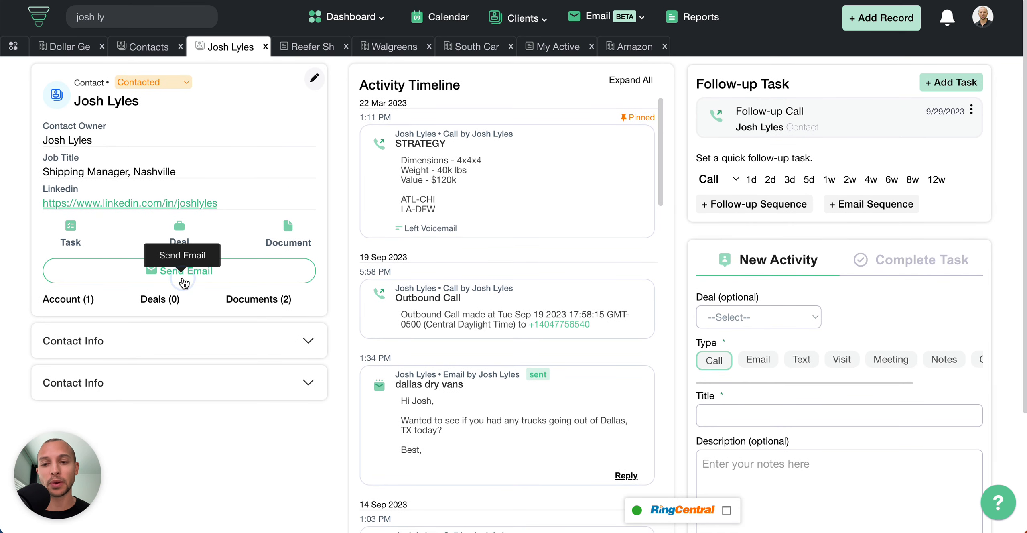
left_click(181, 282)
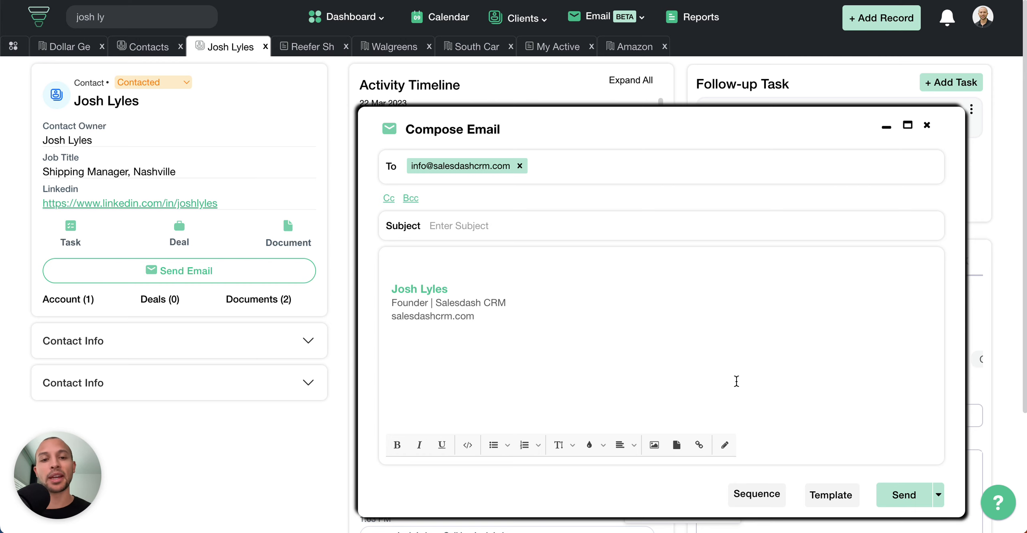
View the email signature in its editor and return to the empty email draft without changing it.
left_click(724, 444)
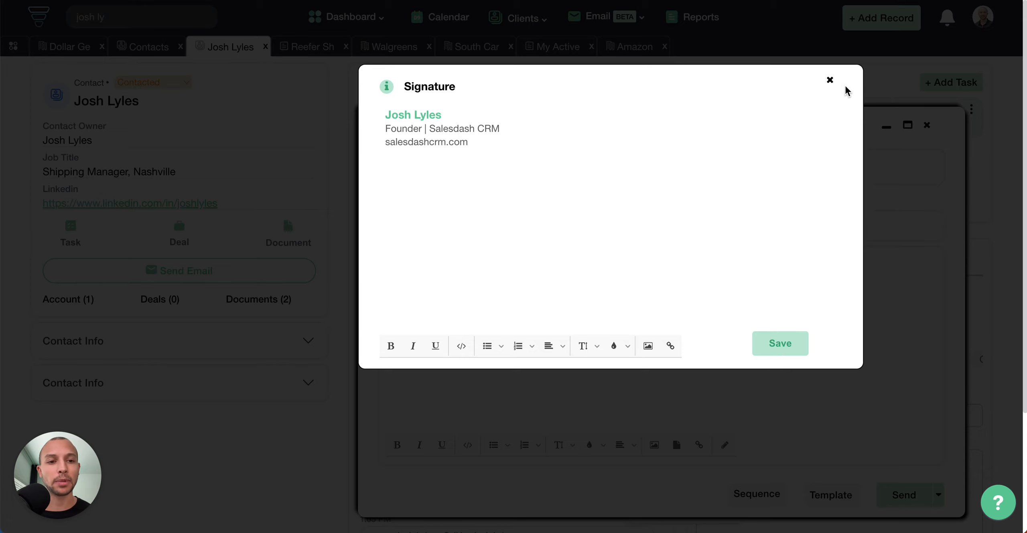
left_click(830, 80)
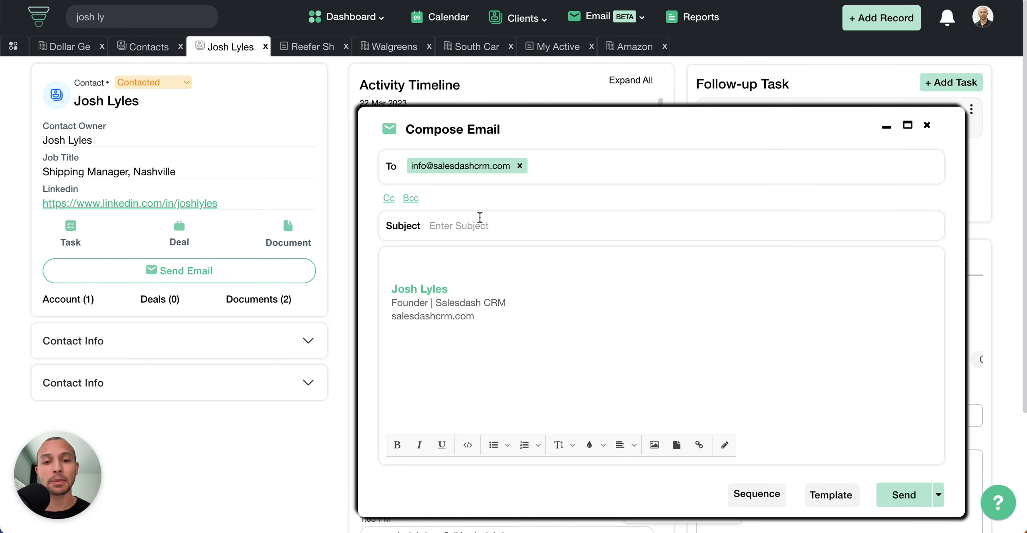
left_click(481, 219)
left_click(436, 264)
left_click(485, 230)
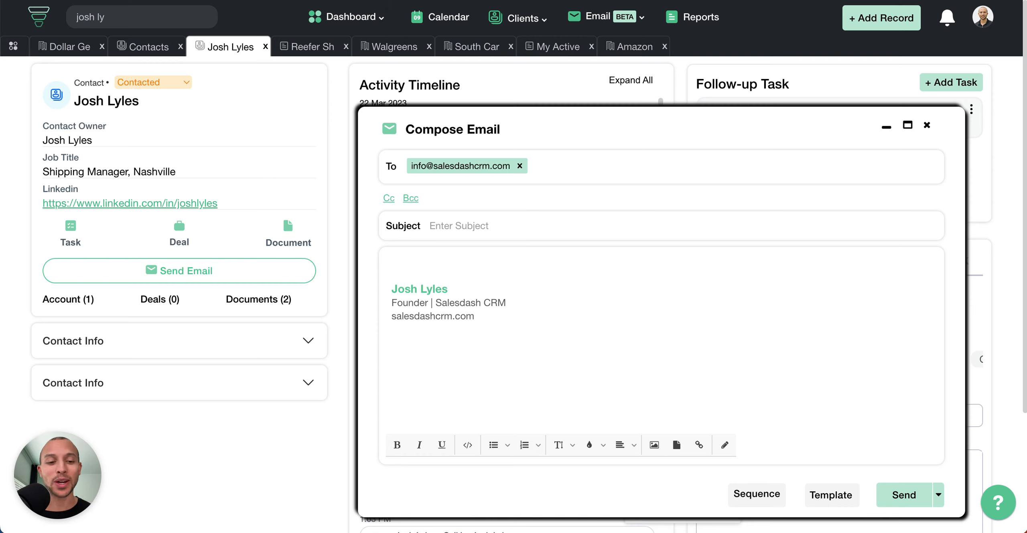
left_click(840, 379)
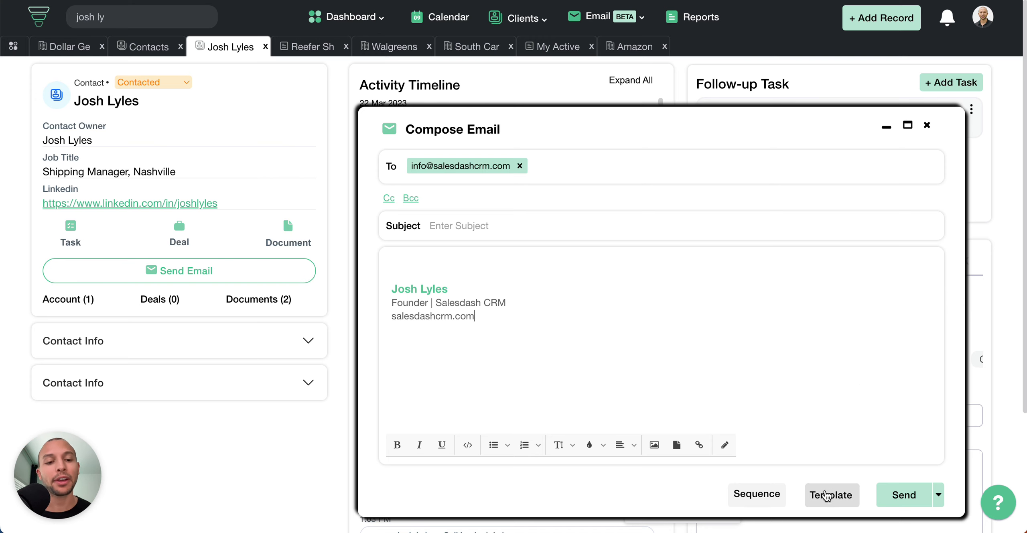
Open the "on-time pickups" email template for editing and highlight part of its subject.
left_click(838, 503)
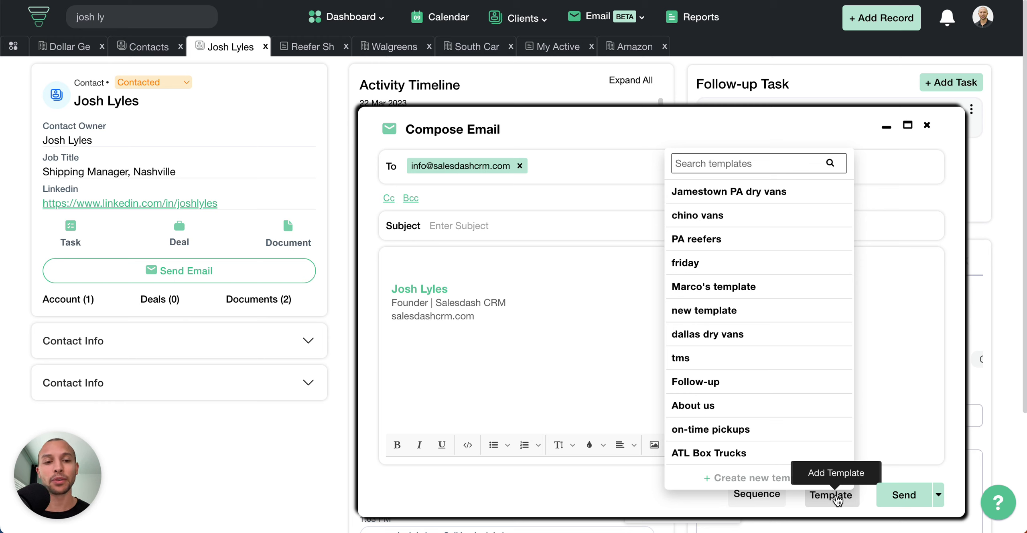
left_click(844, 429)
left_click(813, 404)
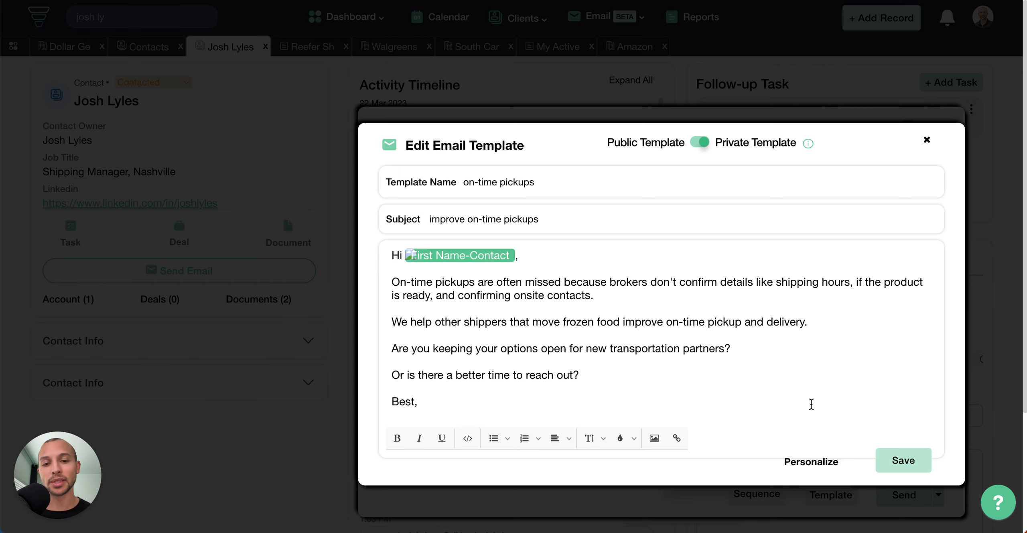
left_click_drag(480, 218, 536, 218)
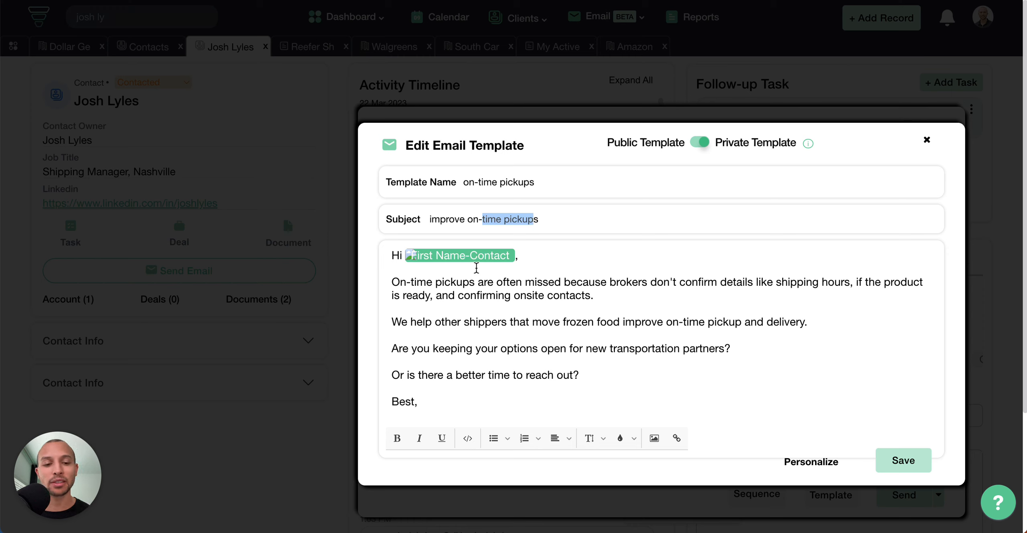
Examine the contact variables available for personalizing the template without inserting any.
left_click(779, 471)
left_click(786, 462)
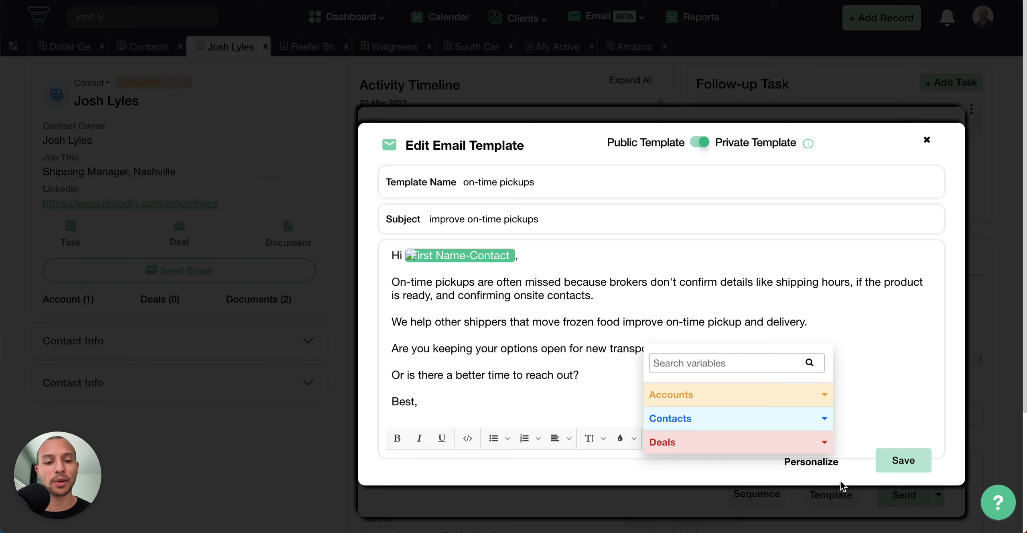
left_click(818, 465)
left_click(824, 461)
left_click(710, 421)
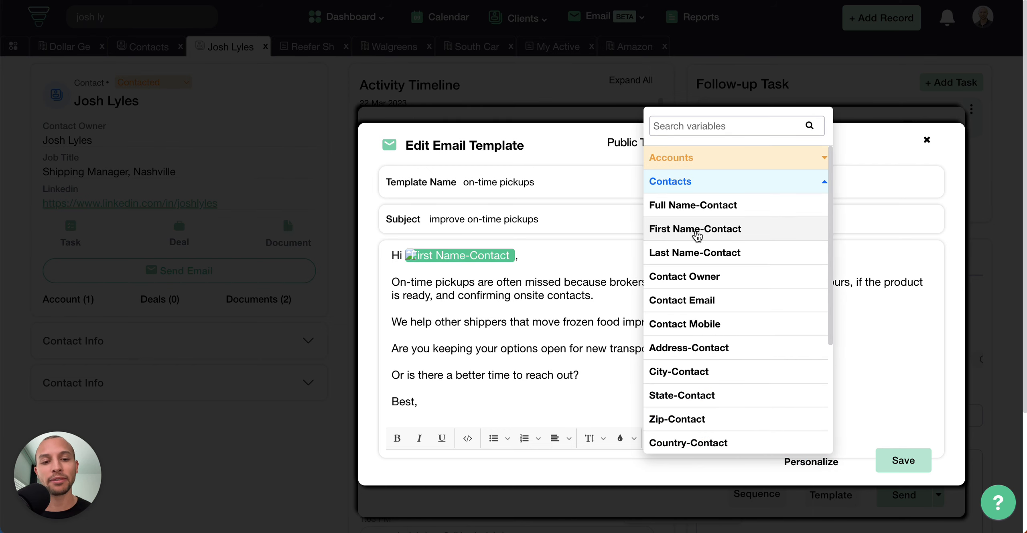
left_click(490, 285)
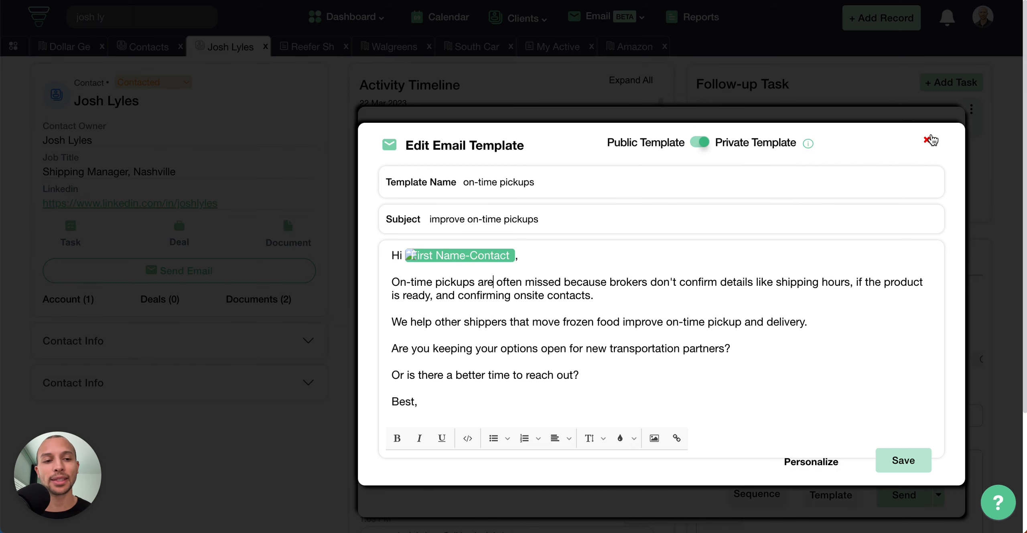
Close the template editor without saving and apply the "on-time pickups" template to the email draft.
left_click(927, 139)
left_click(842, 494)
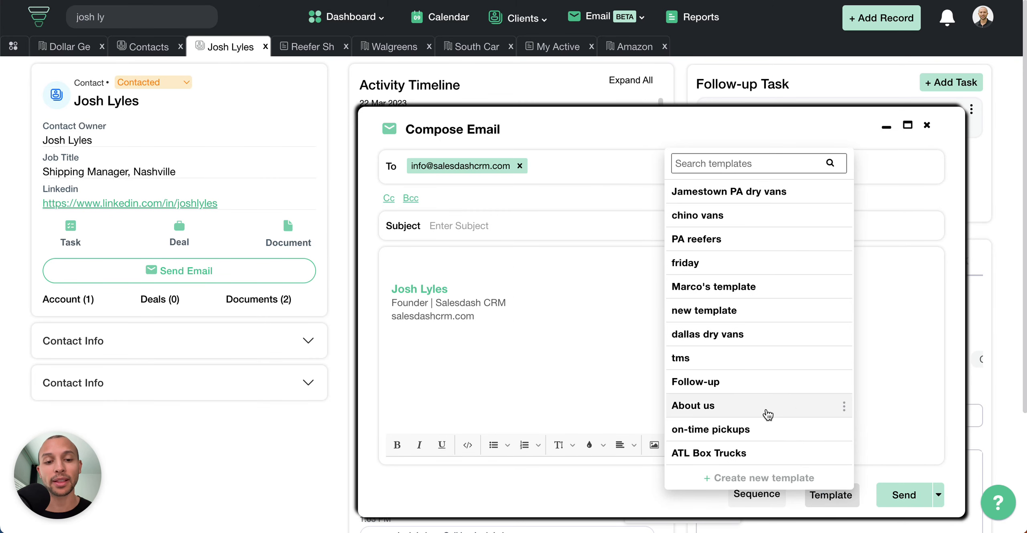
left_click(743, 430)
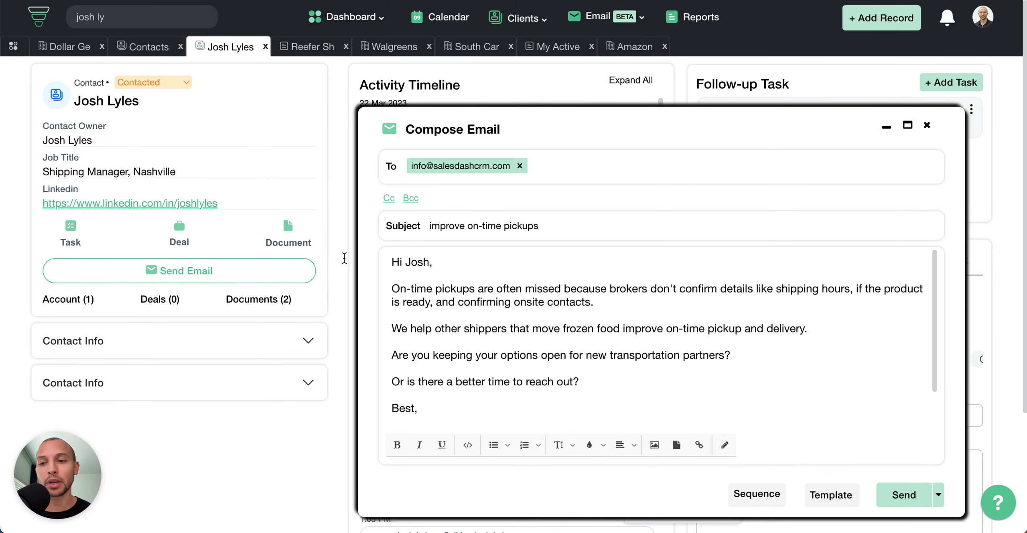
Send the "improve on-time pickups" email to the contact and dismiss the confirmation message.
left_click(427, 261)
left_click(454, 312)
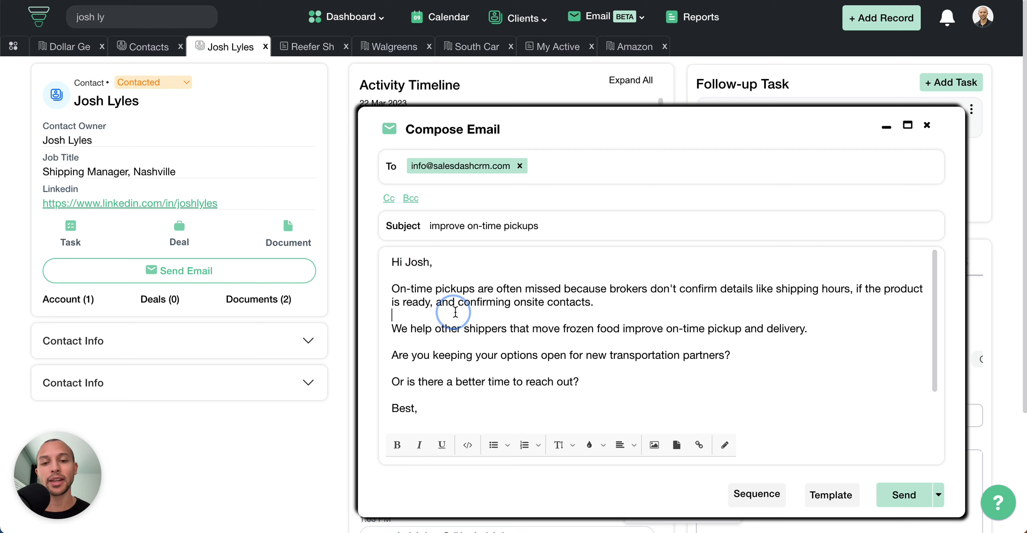
left_click(905, 496)
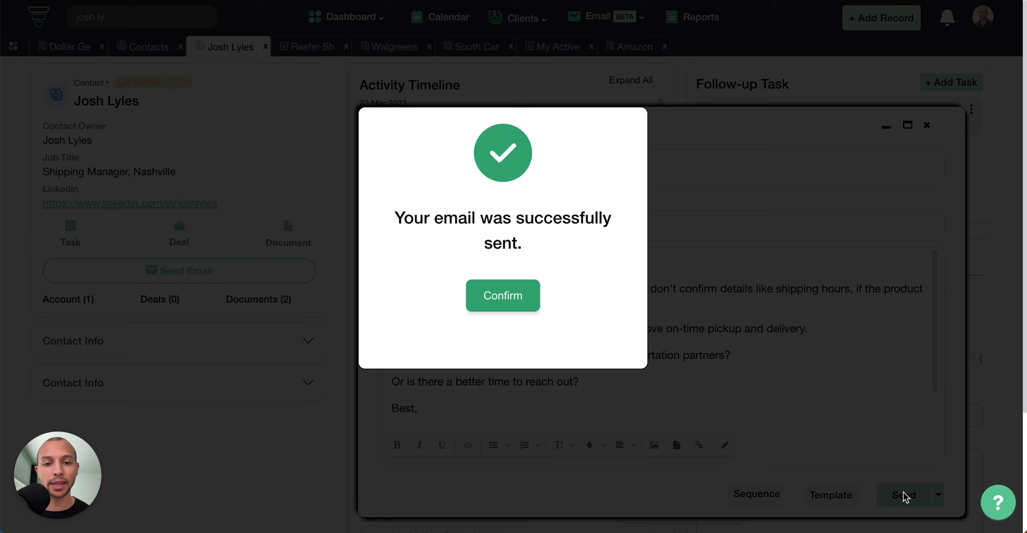
left_click(512, 309)
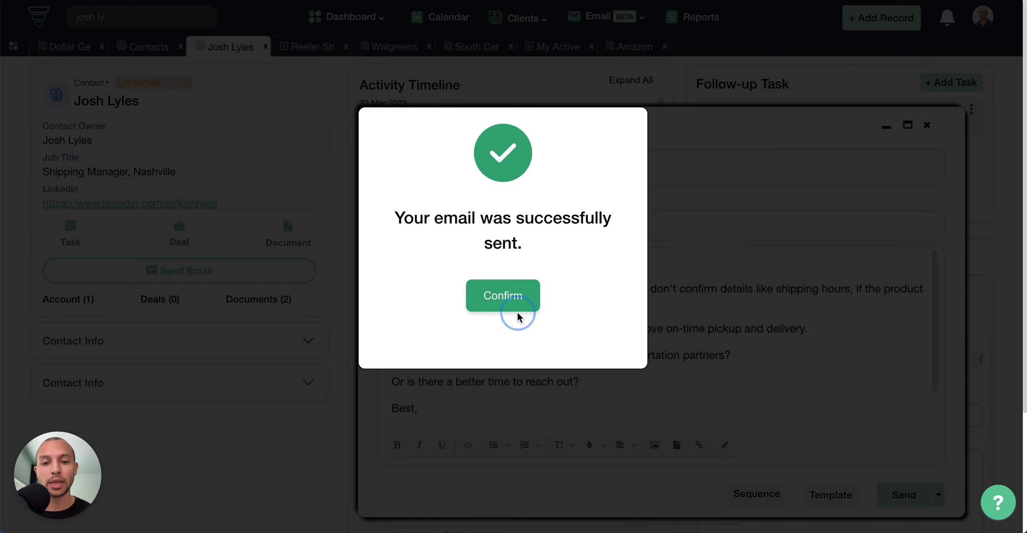
left_click(517, 309)
left_click(507, 296)
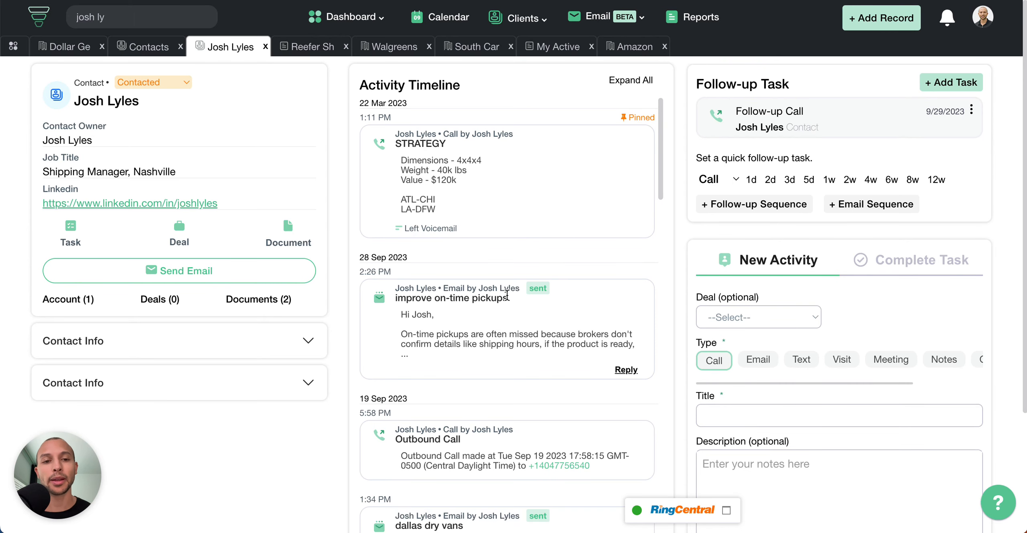
Examine the contact's activity timeline from the newly sent email back to the oldest entries.
scroll(507, 297, "down", 1)
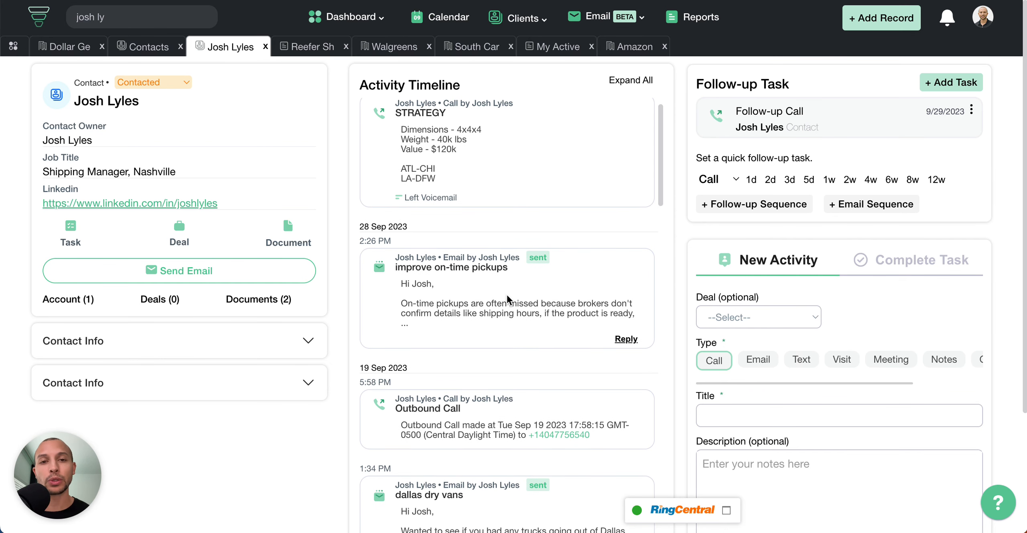
scroll(507, 299, "down", 10)
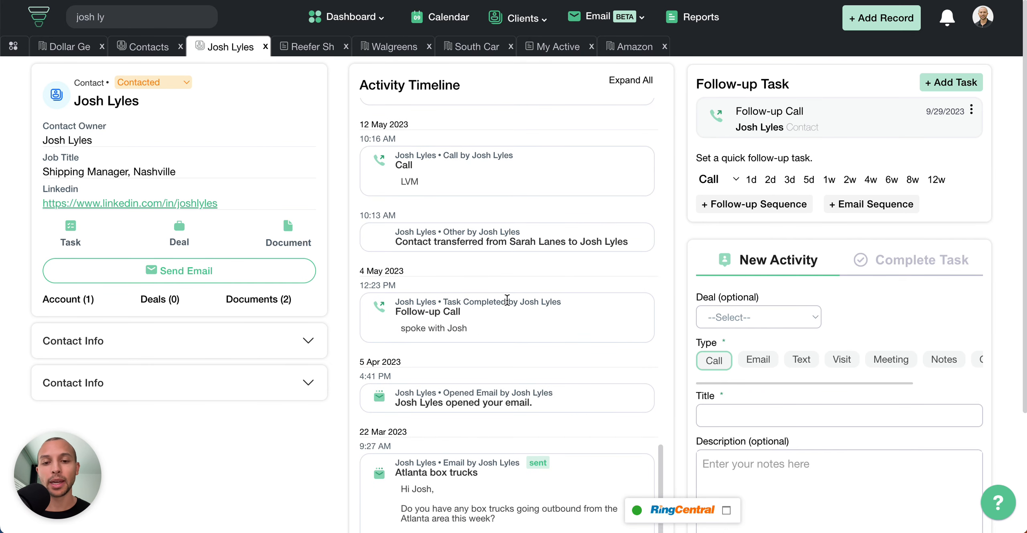
scroll(507, 300, "down", 2)
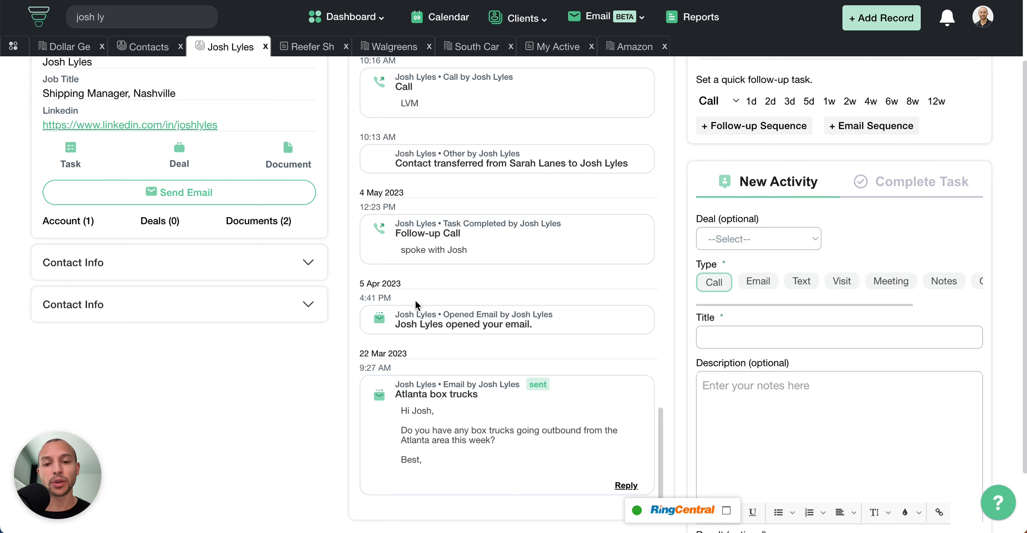
scroll(455, 306, "up", 10)
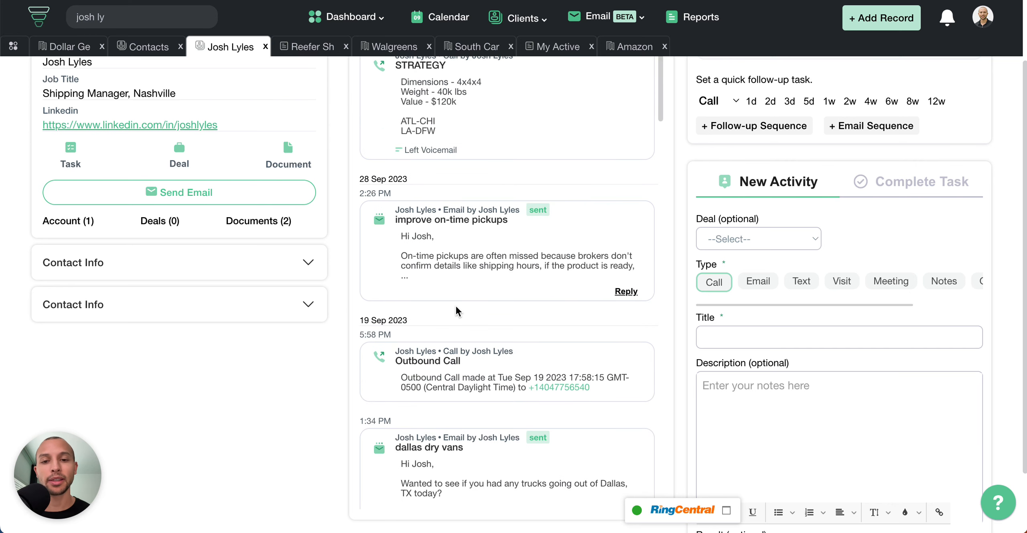
left_click_drag(371, 254, 410, 285)
left_click(410, 286)
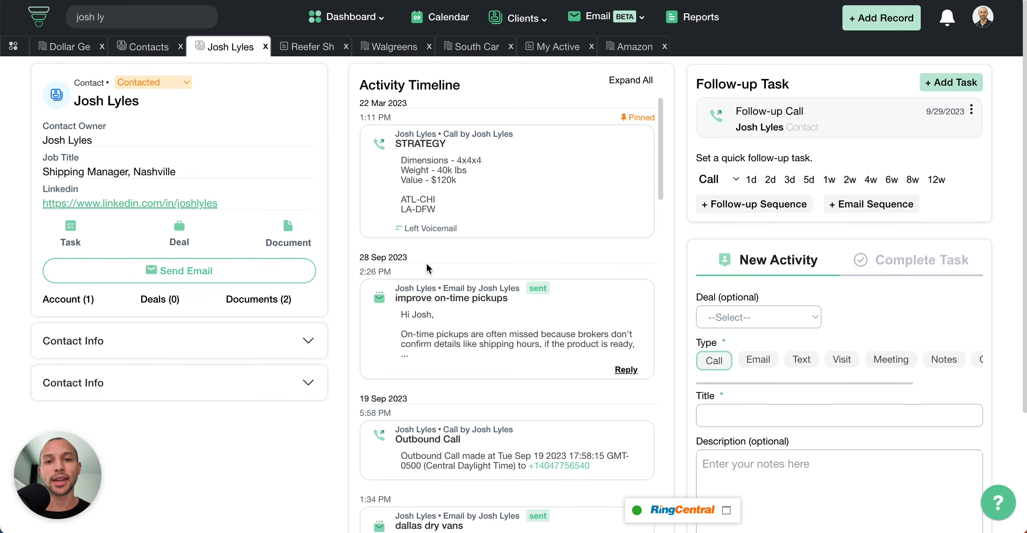
Look through the notifications list down to its oldest entries and close it.
left_click(949, 22)
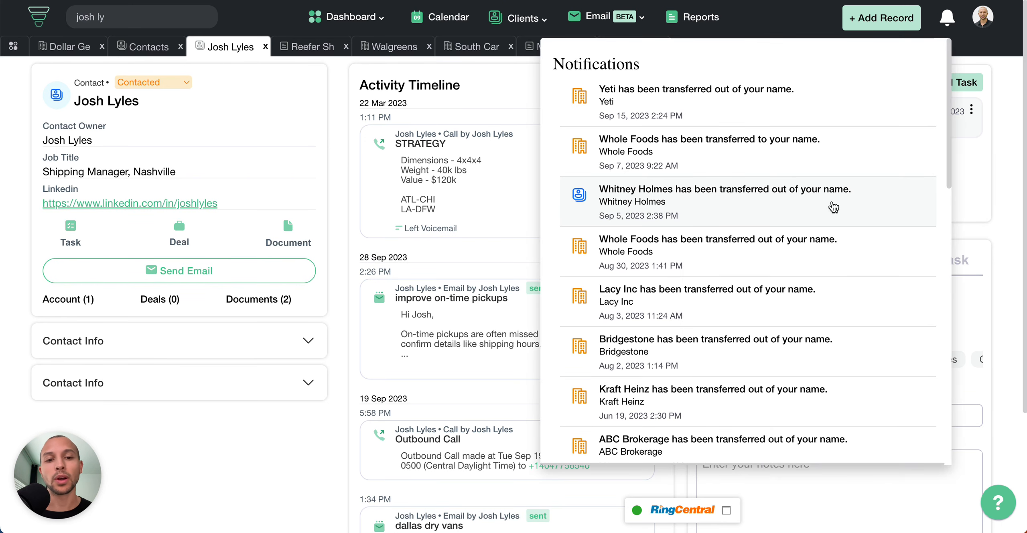
scroll(768, 207, "down", 10)
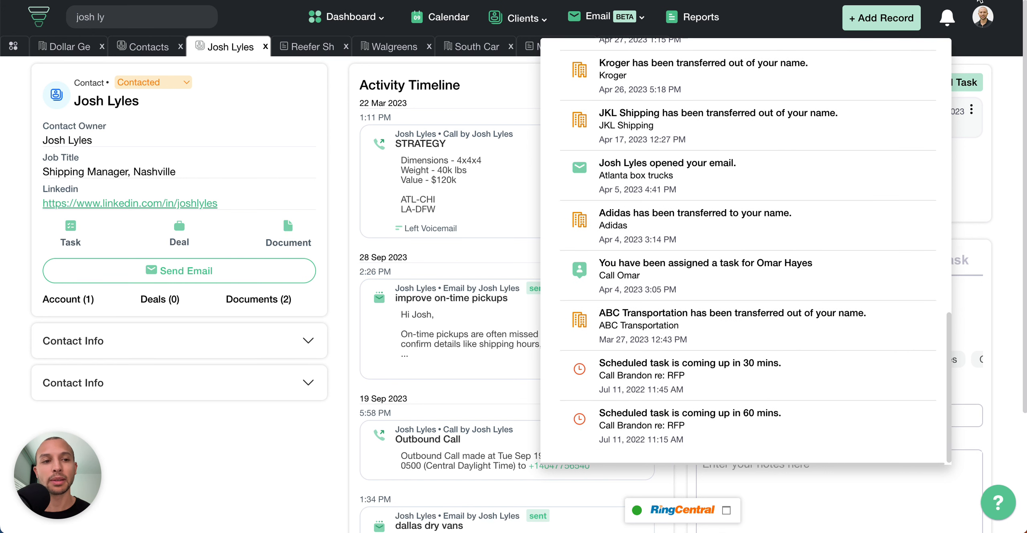
left_click(948, 19)
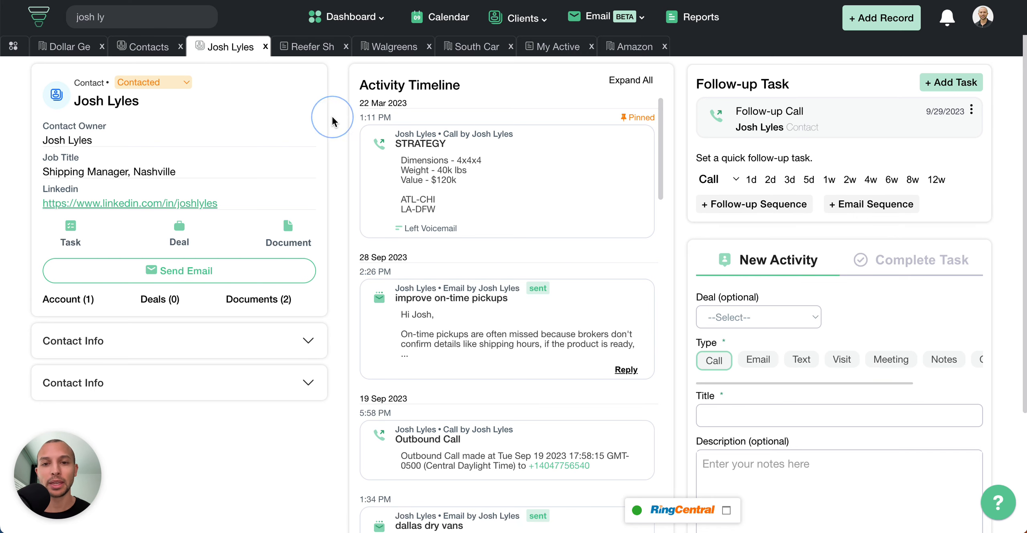
Bring up the accounts list and open the Tyson account record.
mouse_move(340, 28)
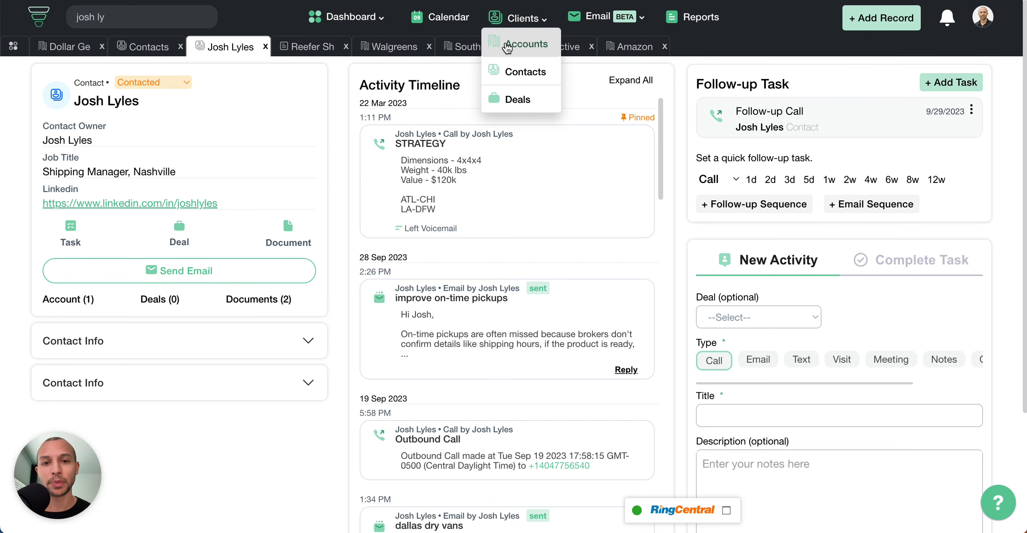
left_click(507, 47)
scroll(249, 242, "down", 1)
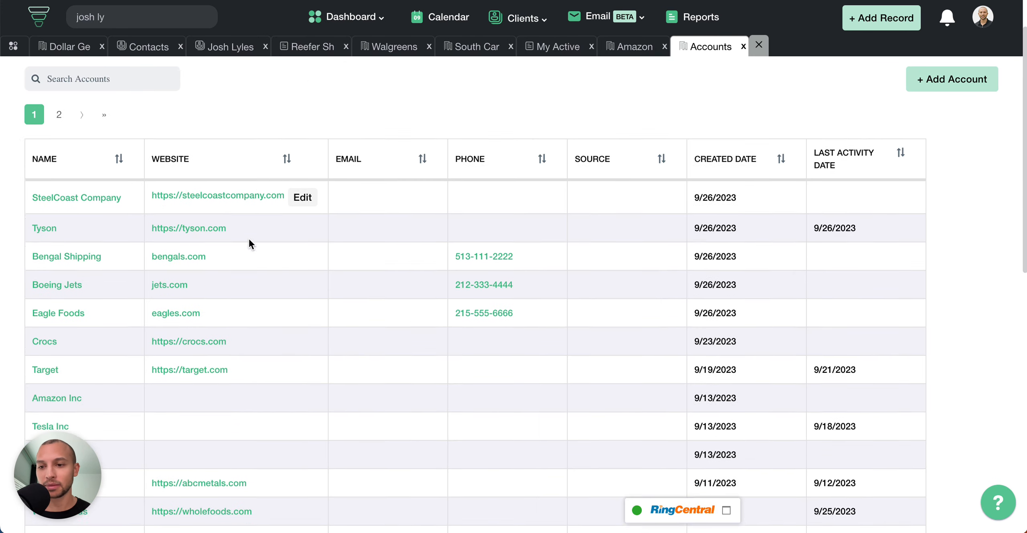
scroll(249, 240, "down", 2)
left_click(42, 164)
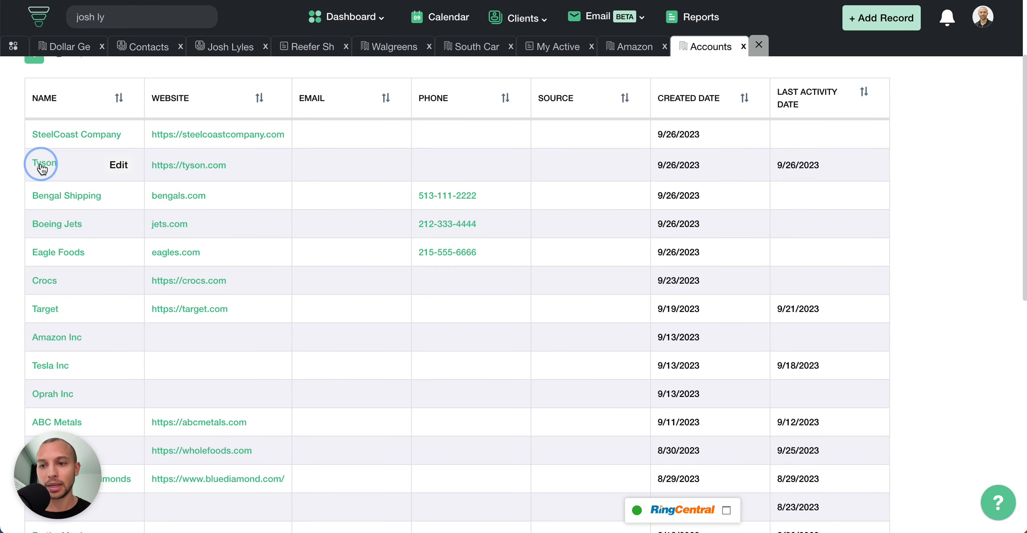
Expand the Shipper Info section of the Tyson account and review its fields.
scroll(264, 225, "down", 2)
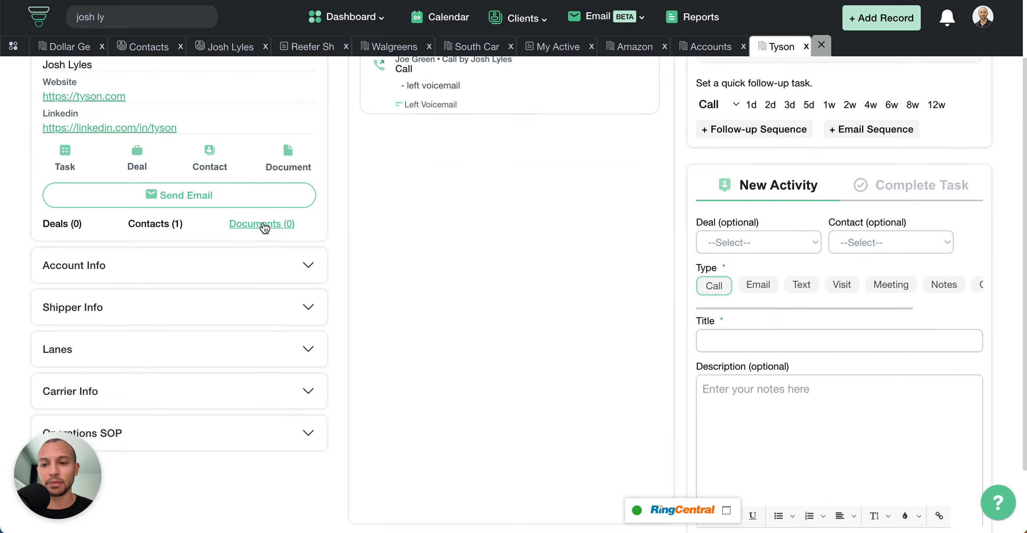
left_click(203, 301)
scroll(204, 301, "down", 2)
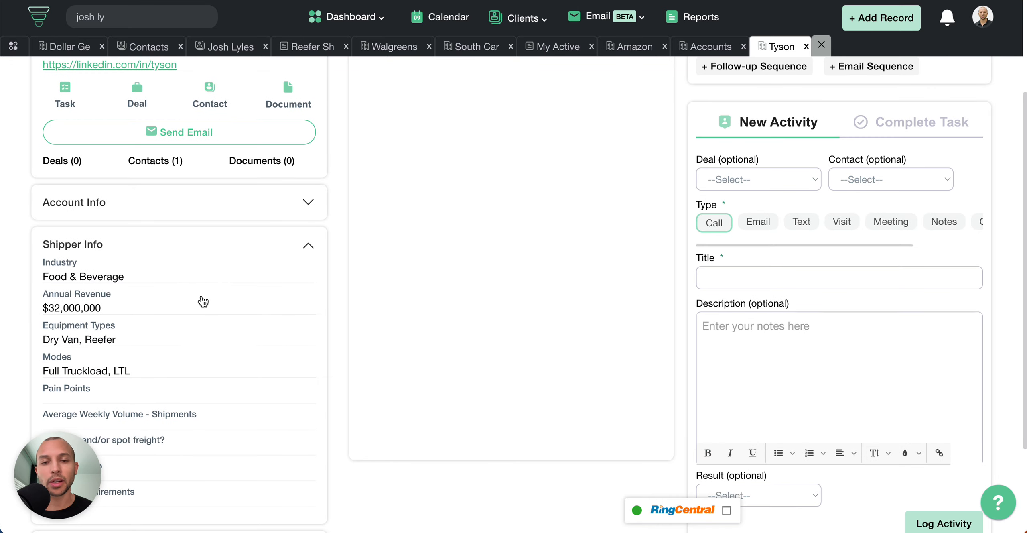
scroll(203, 301, "down", 1)
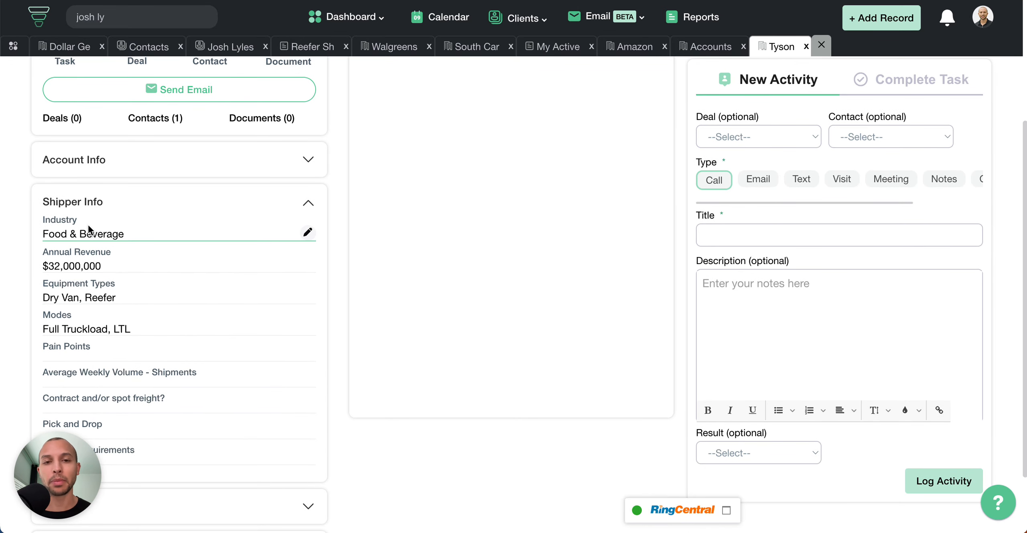
scroll(137, 268, "down", 1)
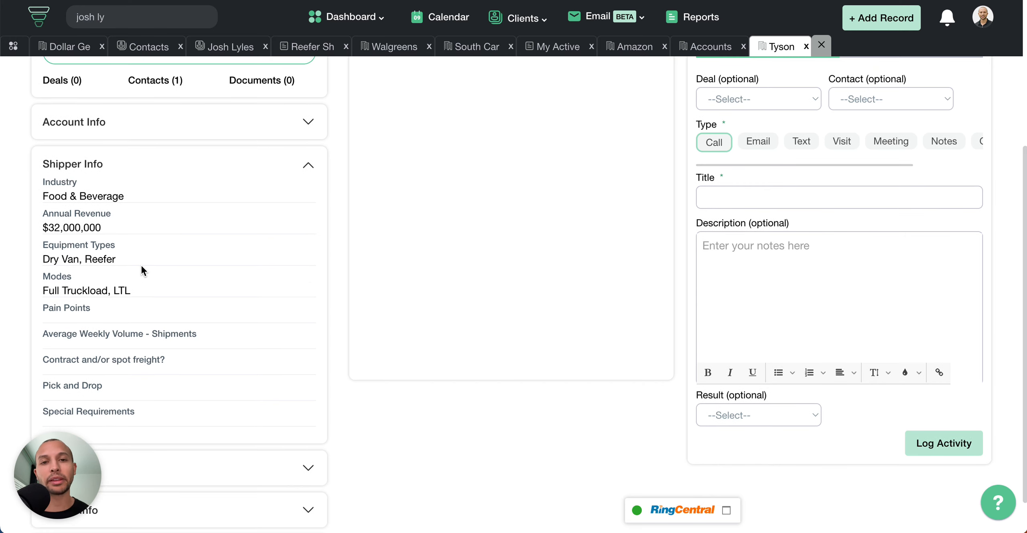
Set the Tyson account's equipment types to Dry Van and Flatbed and save the field.
scroll(141, 268, "down", 1)
left_click(138, 251)
left_click(126, 300)
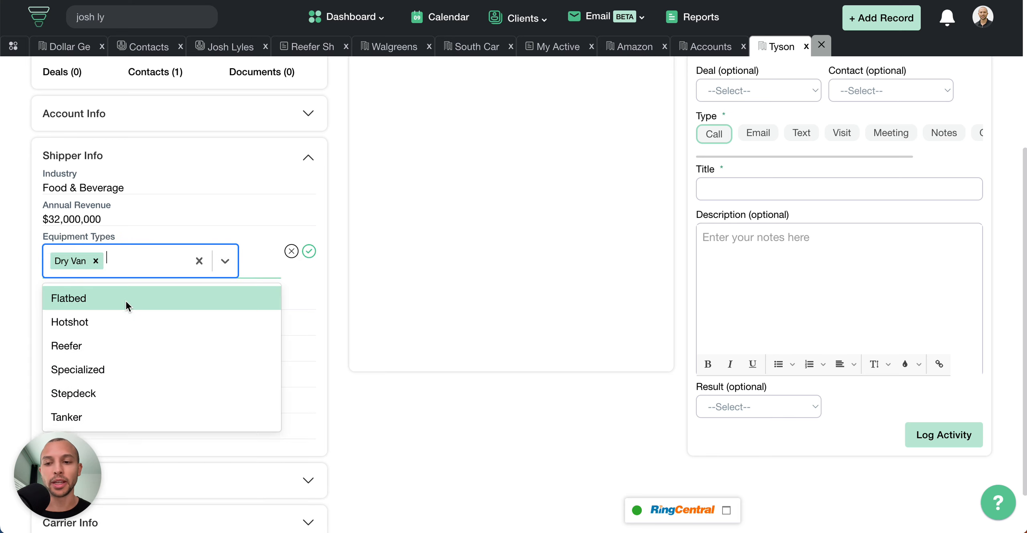
left_click(125, 300)
left_click(308, 252)
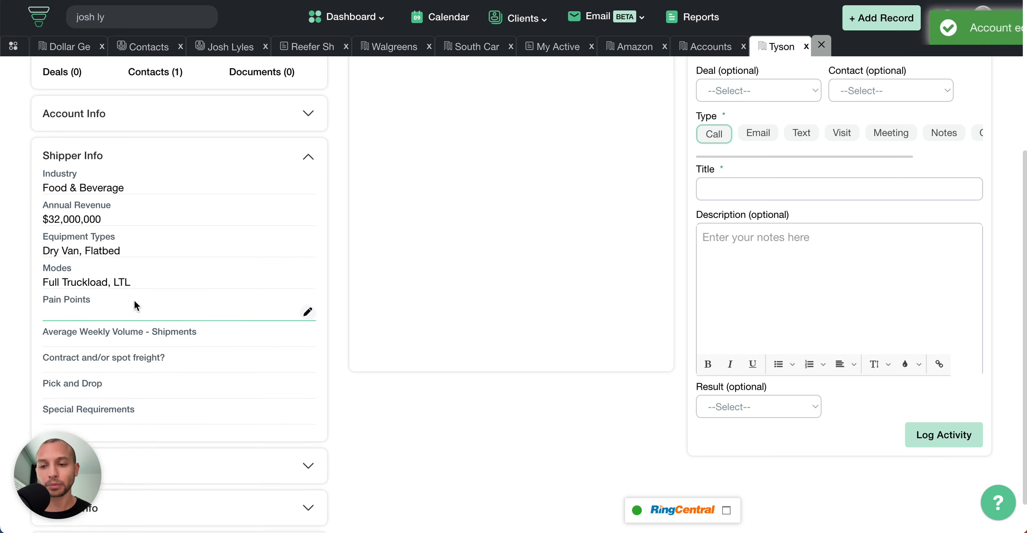
Set the account's shipping modes to Full Truckload, Intermodal and LTL and save the field.
left_click(126, 286)
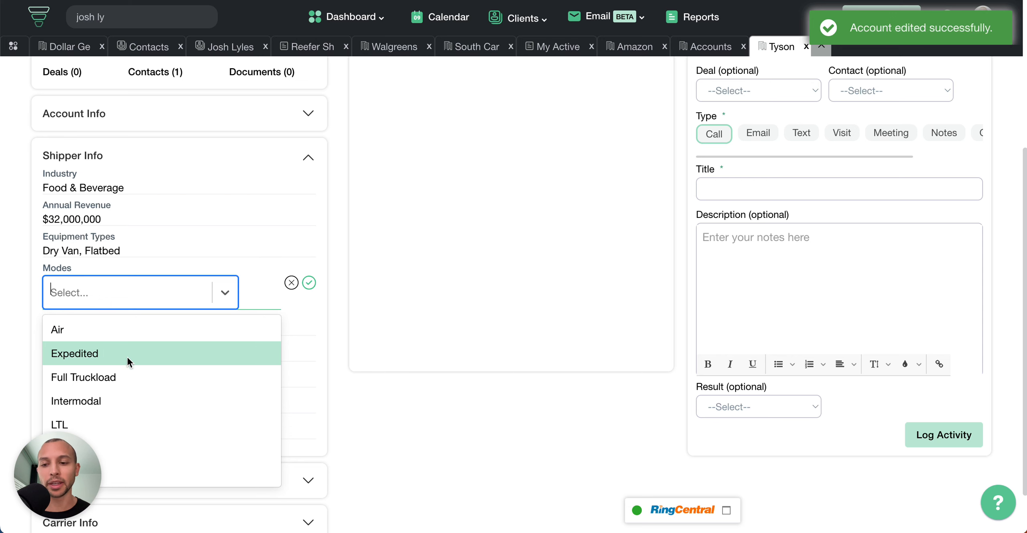
left_click(127, 376)
left_click(129, 378)
left_click(133, 391)
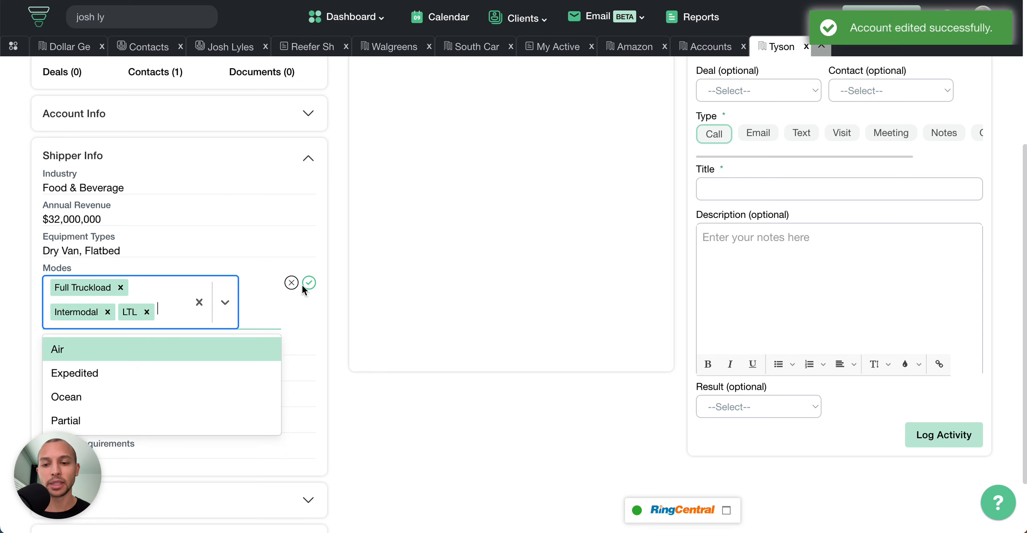
left_click(309, 282)
Set the account's pain points to On time pickup and Wrong equipment types and save the field.
scroll(225, 299, "down", 1)
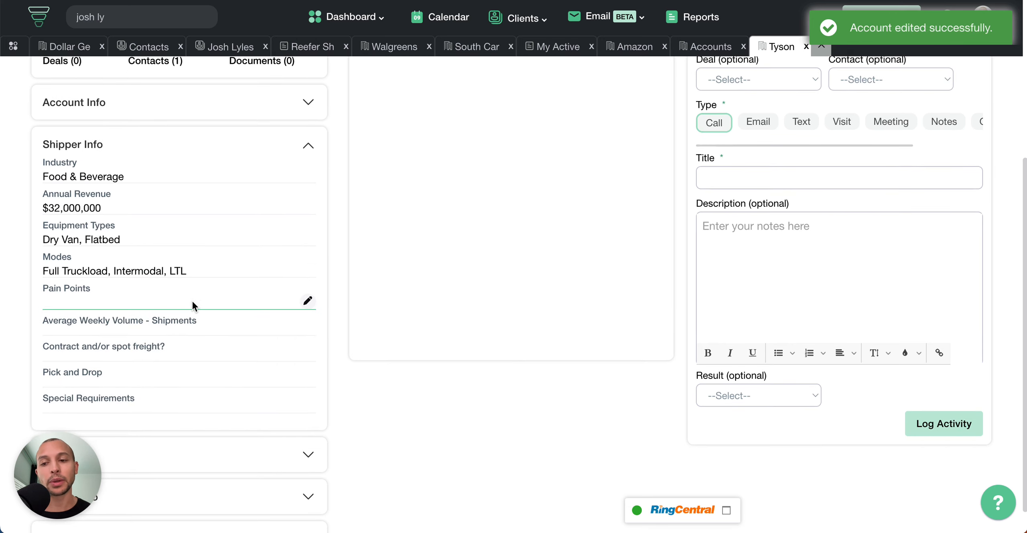
left_click(182, 303)
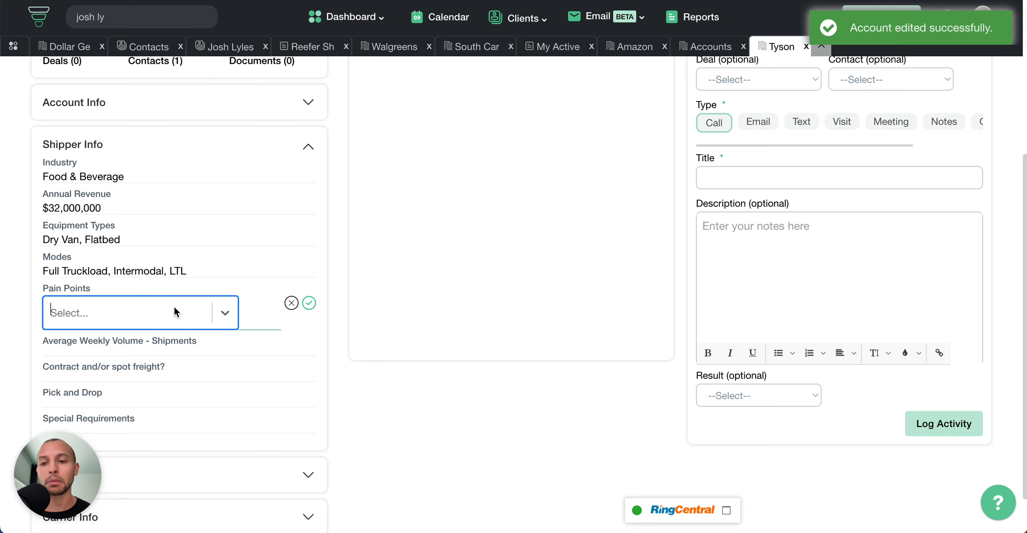
left_click(176, 311)
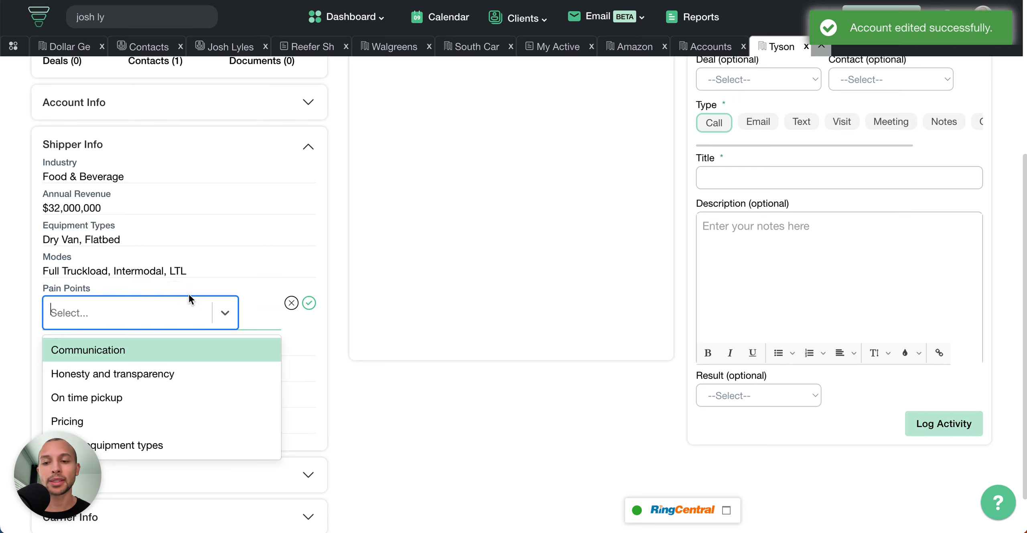
left_click(153, 395)
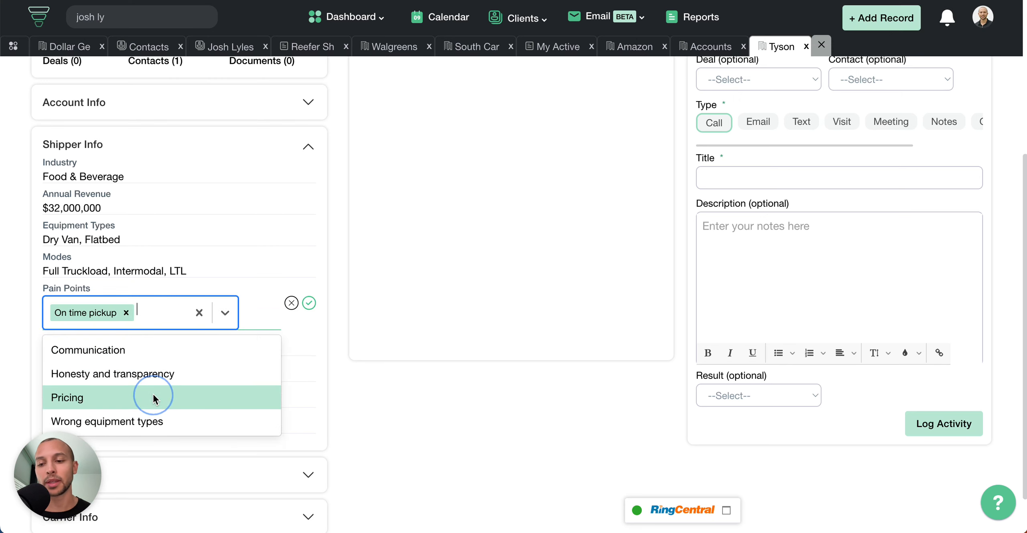
left_click(155, 420)
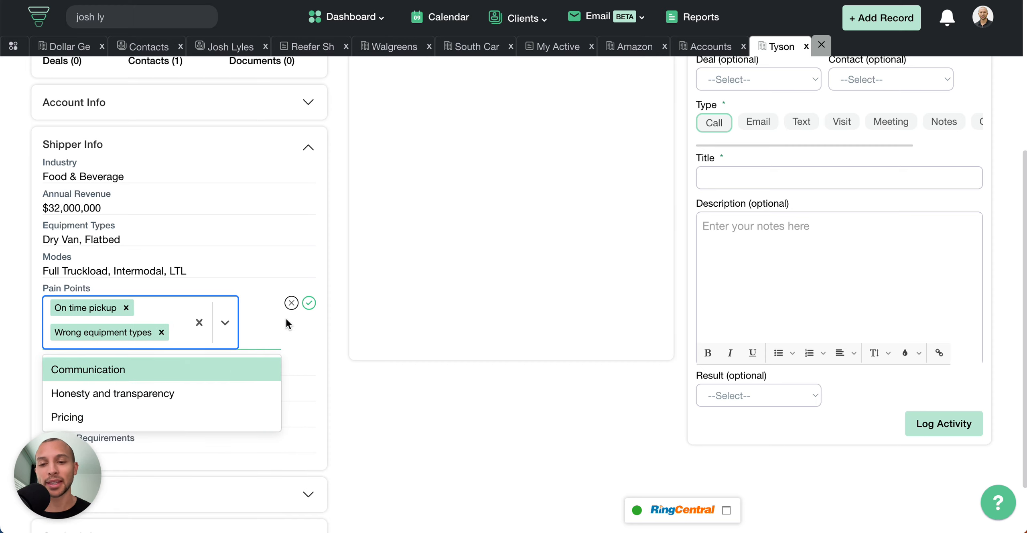
left_click(309, 304)
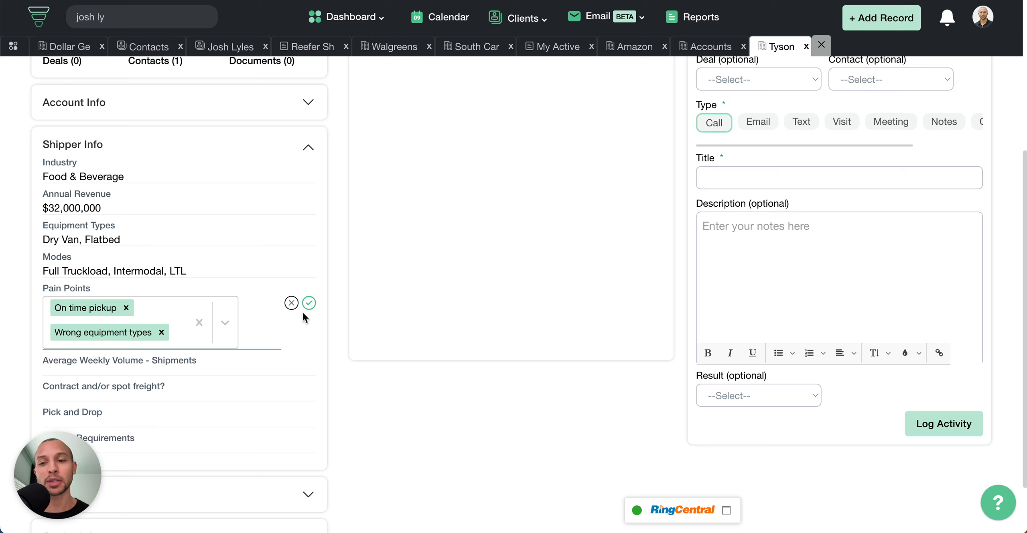
left_click(309, 303)
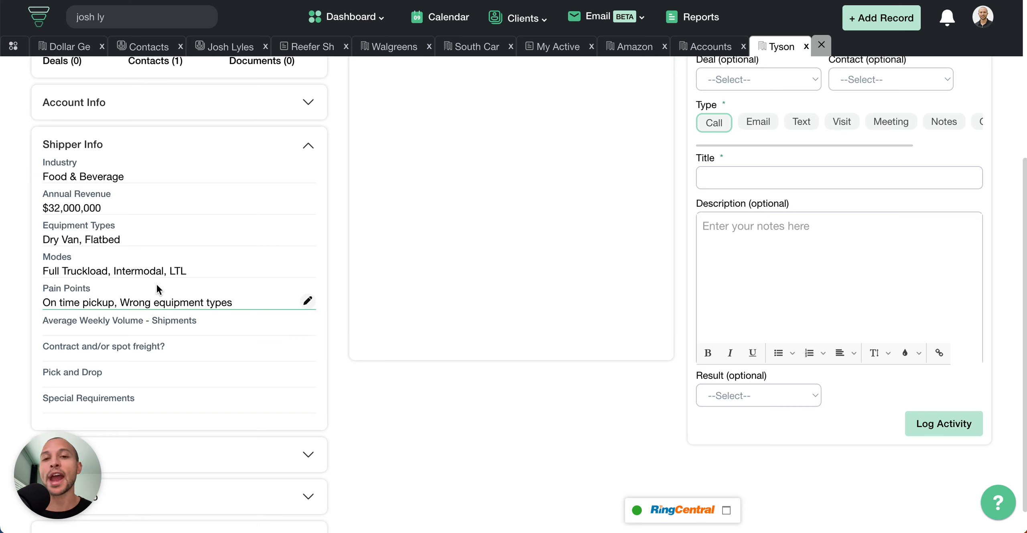
Set the account's contract and/or spot freight field to Contract and its average weekly shipment volume to 8.
left_click(83, 359)
left_click(85, 367)
left_click(95, 415)
left_click(309, 360)
left_click(115, 329)
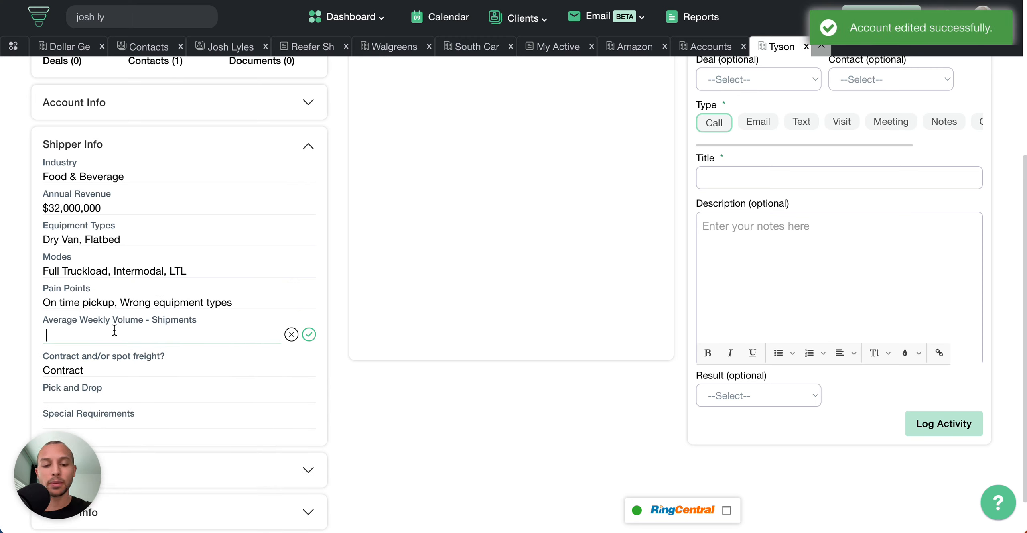
type("8")
key("Return")
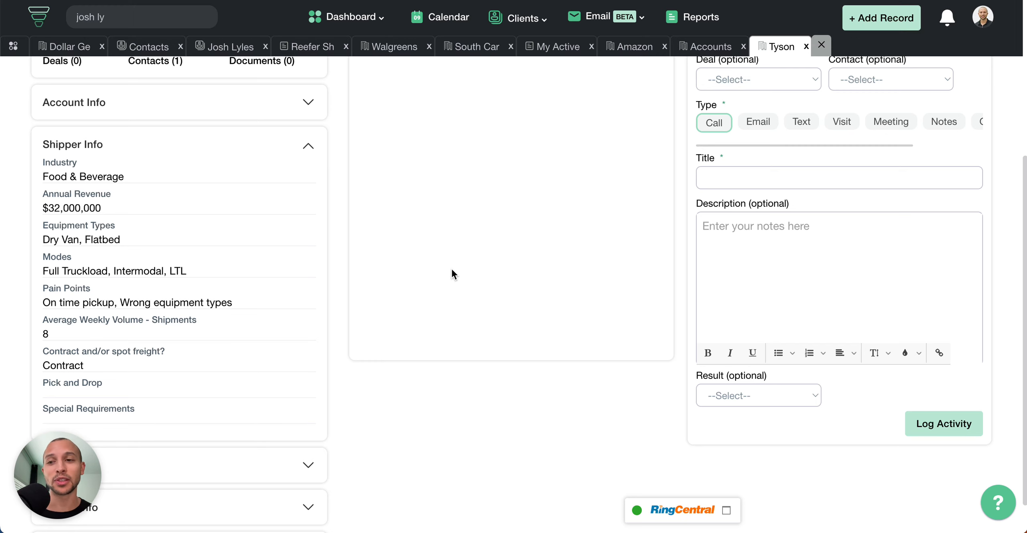
Look over the Tyson account record once more and return to the dashboard.
scroll(451, 273, "up", 6)
scroll(451, 269, "down", 7)
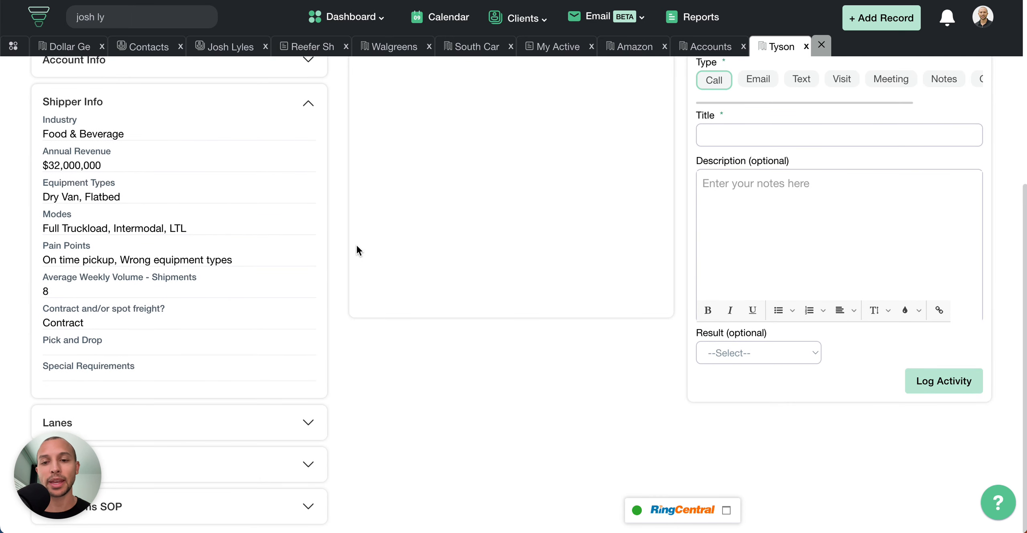
scroll(345, 246, "up", 7)
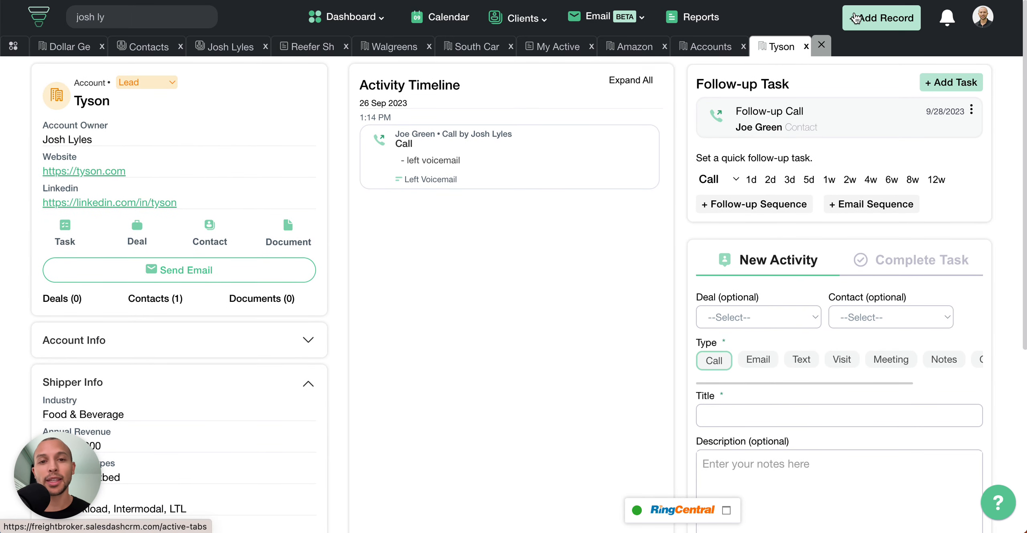
left_click(357, 18)
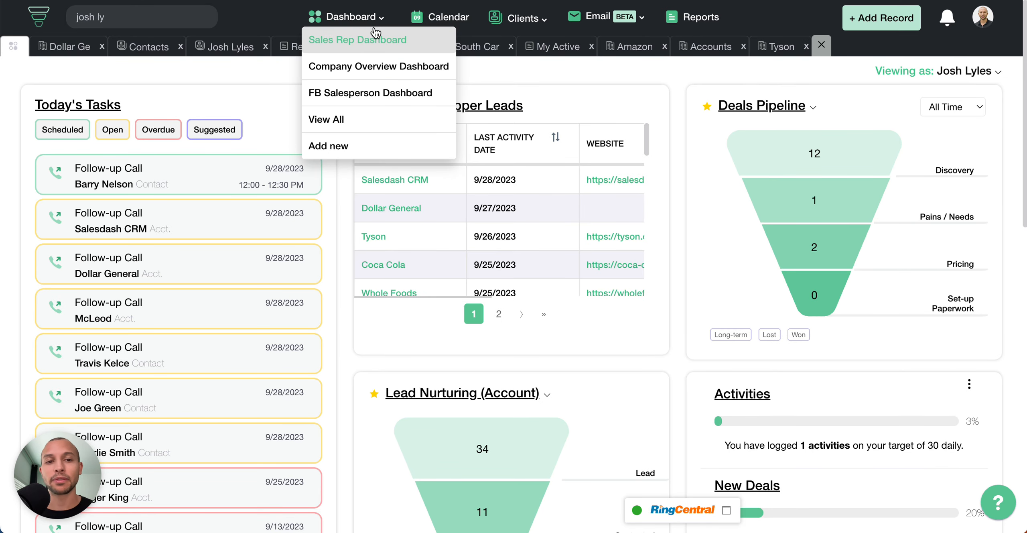
Open a new deal form from the Tyson account's deals, examine its Freight Opportunity Info fields, and close it without saving.
left_click(783, 47)
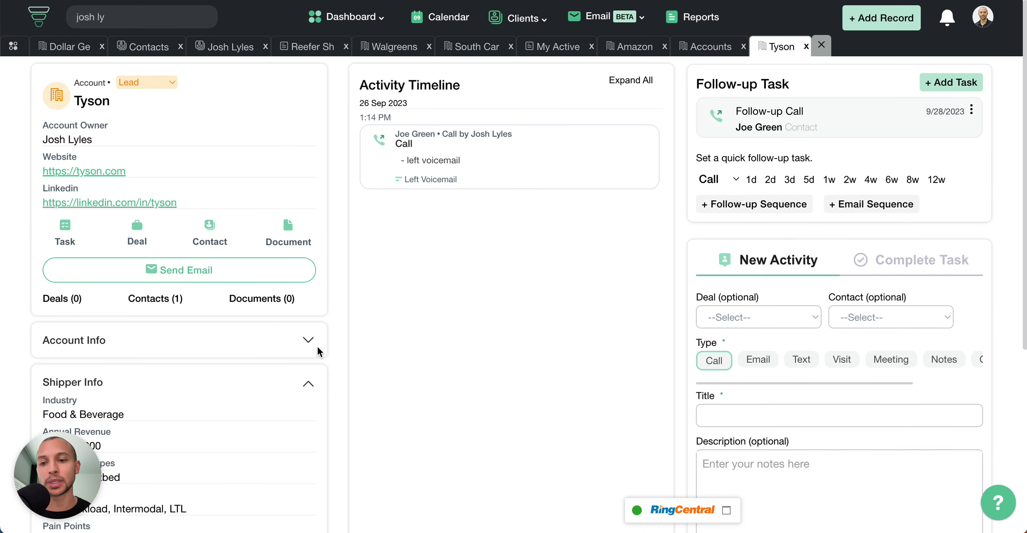
left_click(58, 298)
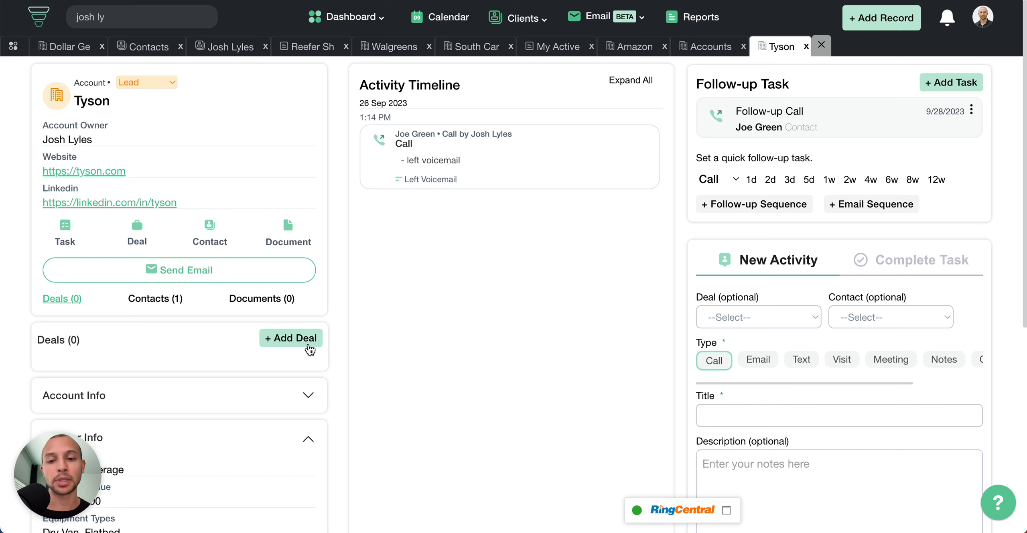
left_click(308, 339)
scroll(454, 265, "down", 5)
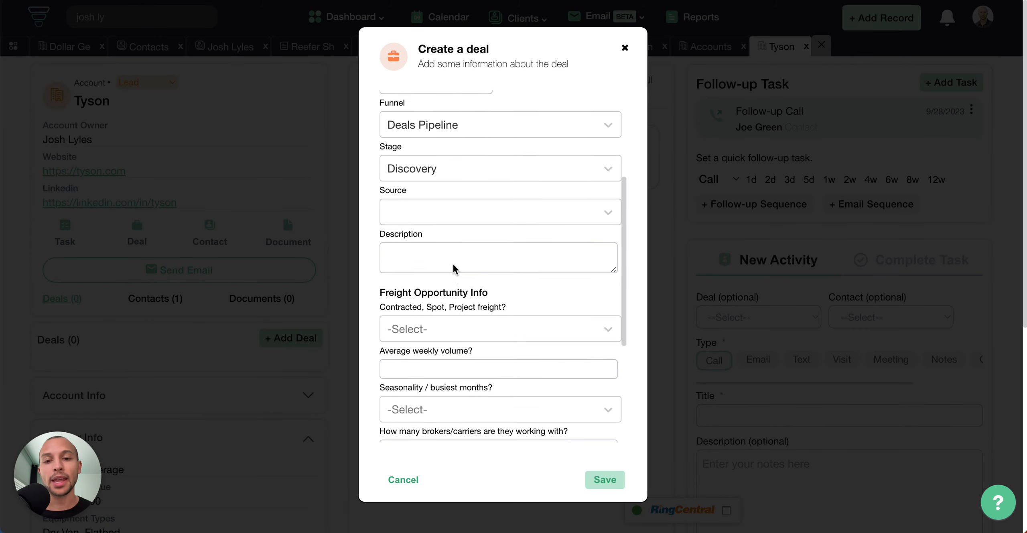
scroll(454, 289, "down", 3)
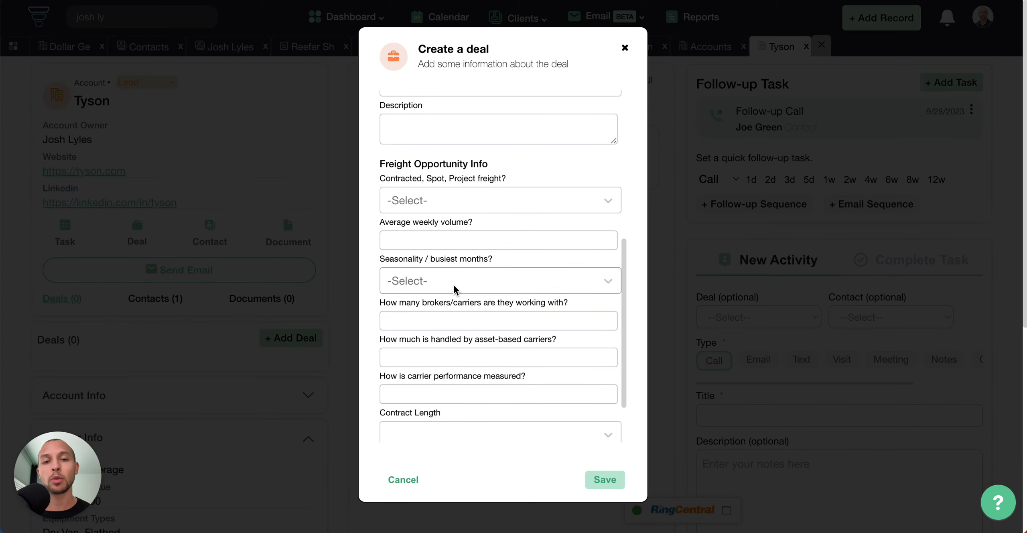
scroll(453, 287, "down", 2)
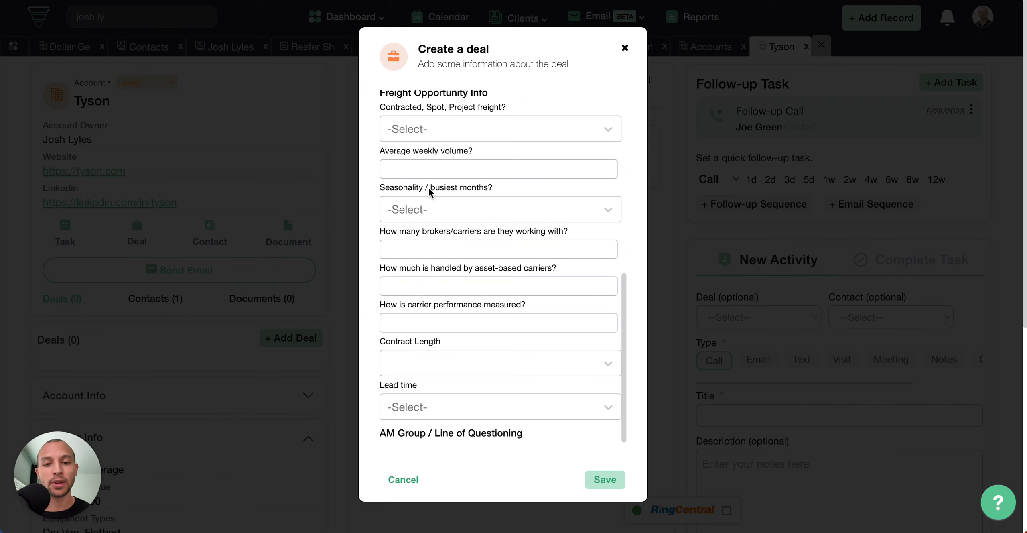
scroll(433, 236, "down", 1)
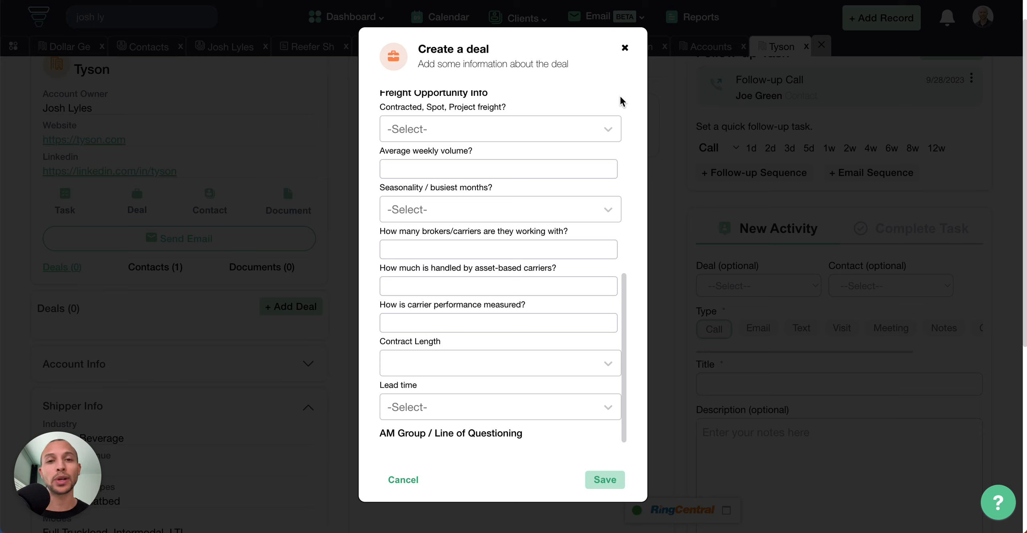
left_click(625, 48)
scroll(538, 162, "up", 2)
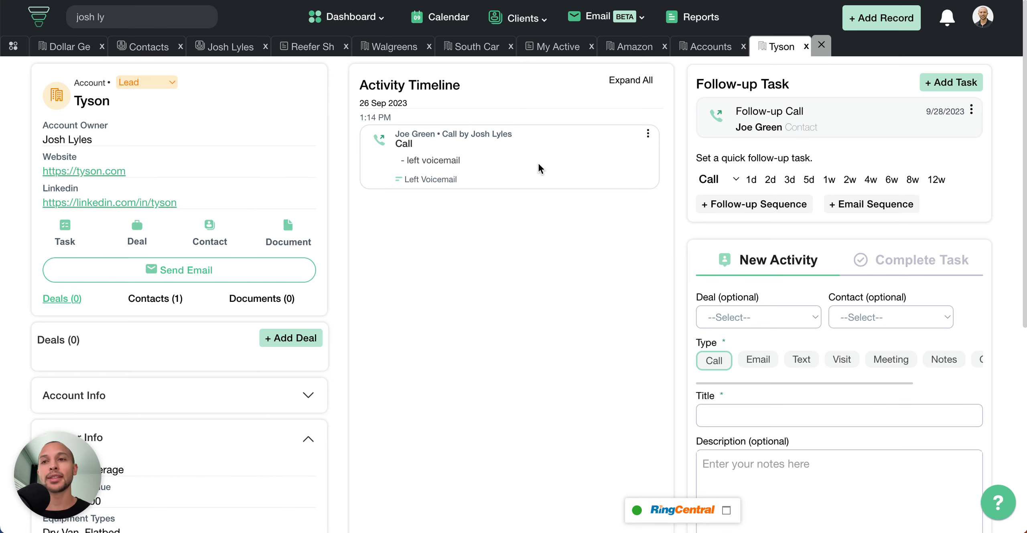
Open the Video Tutorials library from the profile options, look through its topics, and return to the dashboard.
scroll(538, 160, "down", 2)
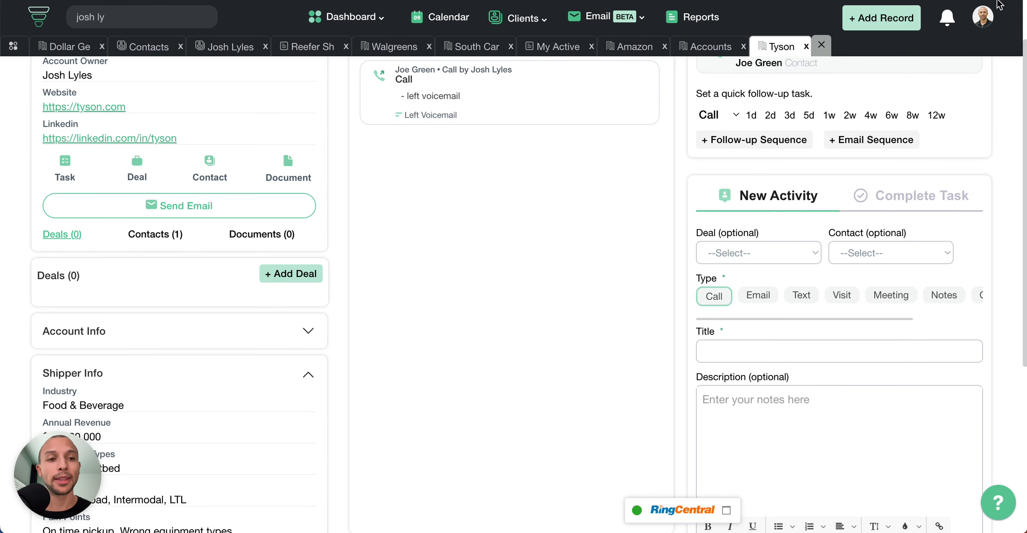
left_click(988, 17)
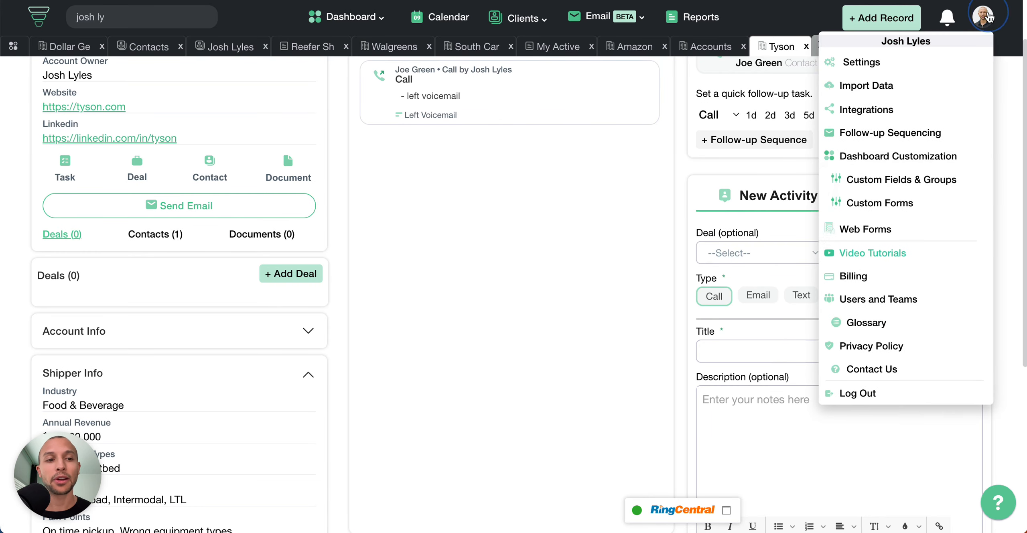
left_click(869, 253)
scroll(335, 220, "down", 2)
scroll(317, 215, "up", 2)
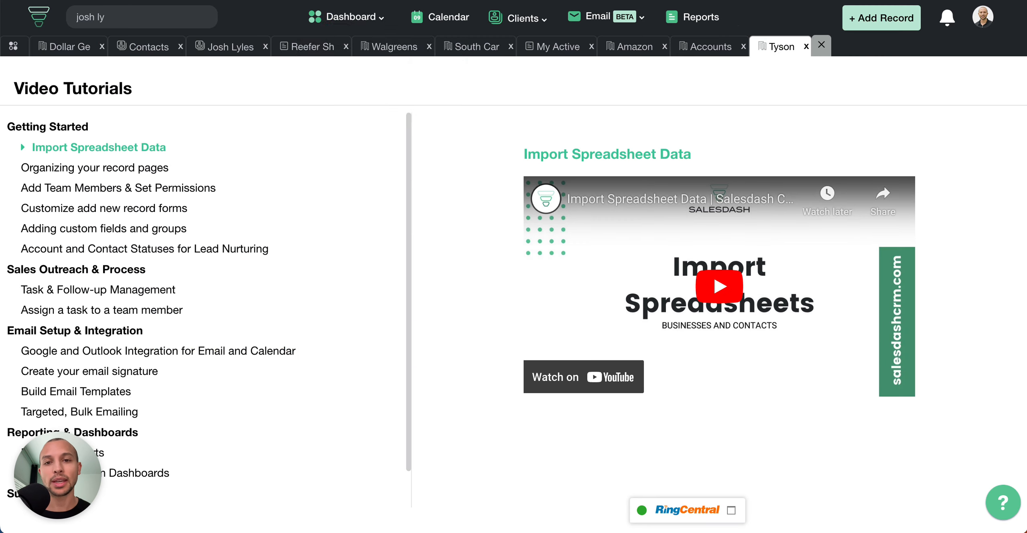
left_click(354, 20)
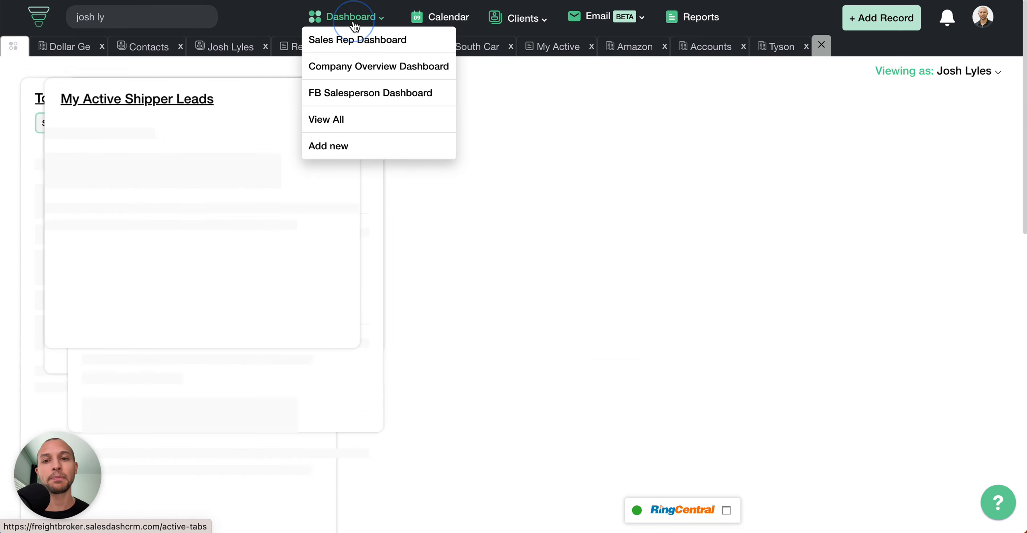